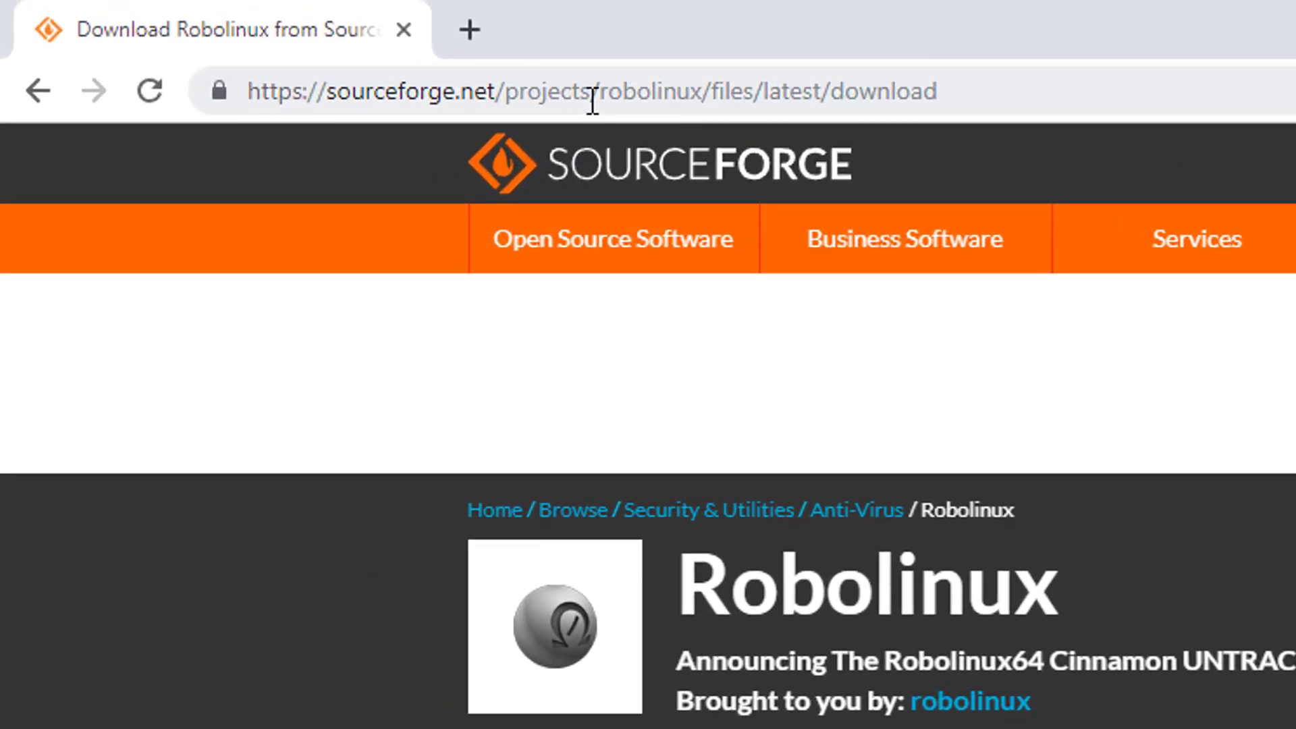
# Open the rufus.ie website and go down the page to find the Rufus download
pyautogui.click(593, 101)
pyautogui.write('rufus.ie')
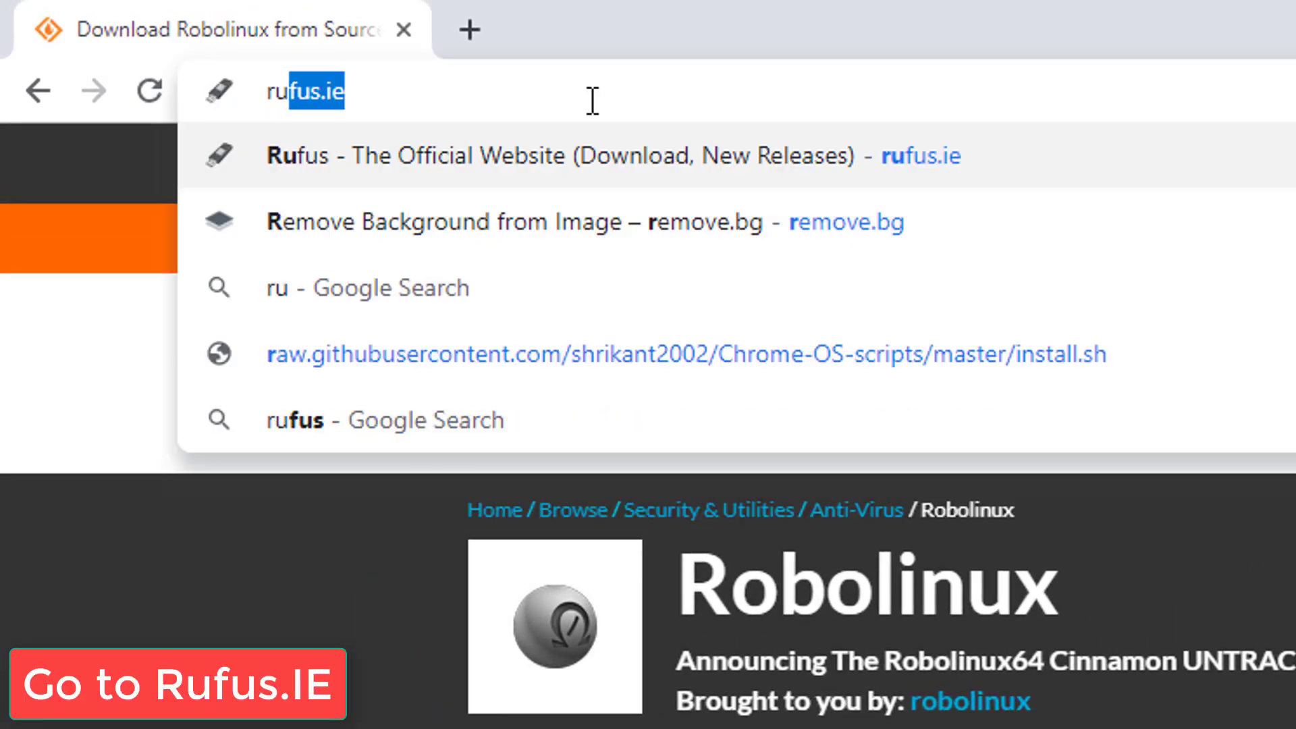
pyautogui.press('Return')
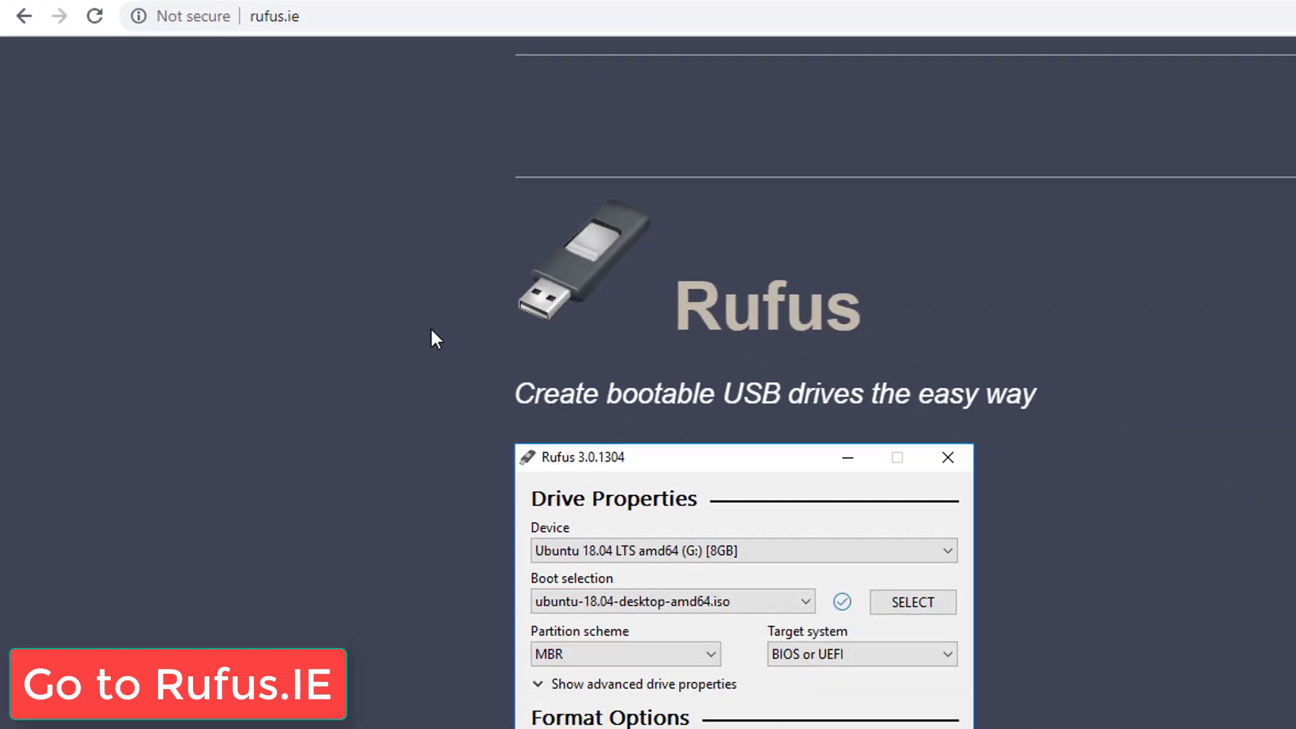
pyautogui.scroll(-3, 336, 352)
pyautogui.scroll(-4, 474, 568)
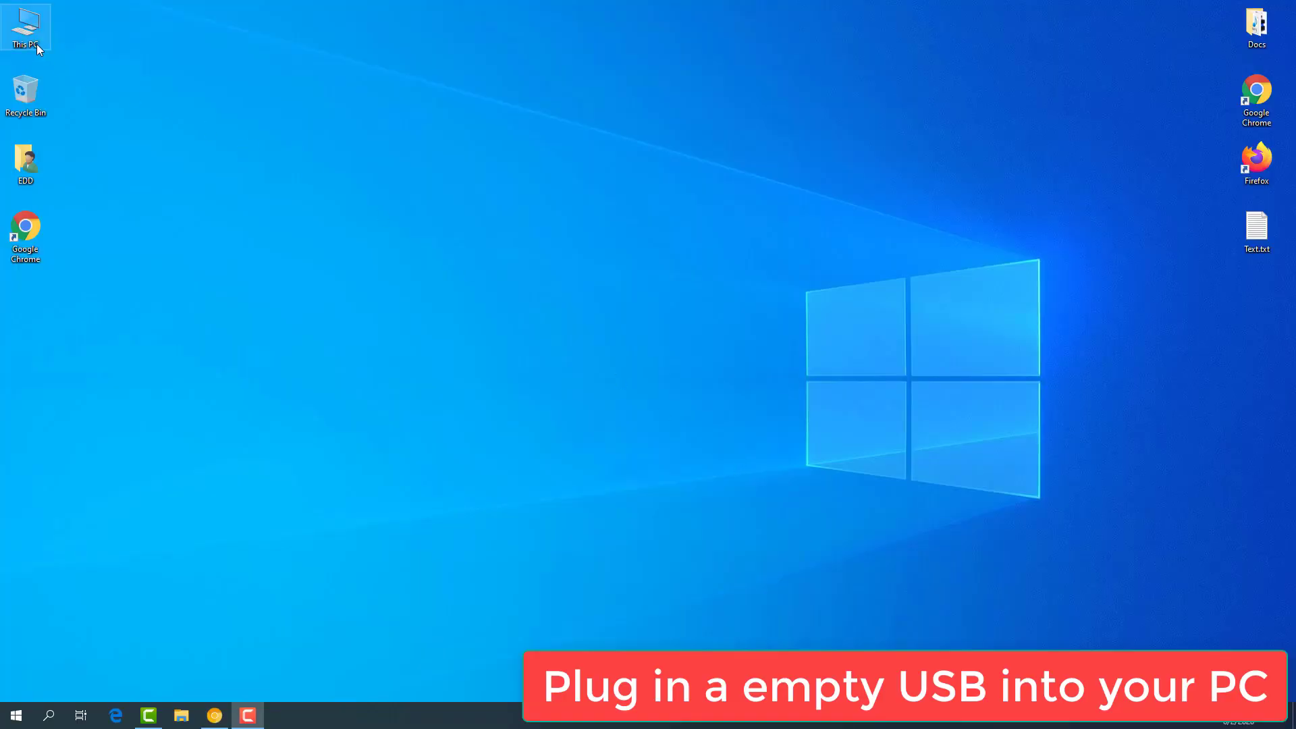
# Run rufus-3.10p.exe from the Downloads folder on This PC
pyautogui.doubleClick(33, 29)
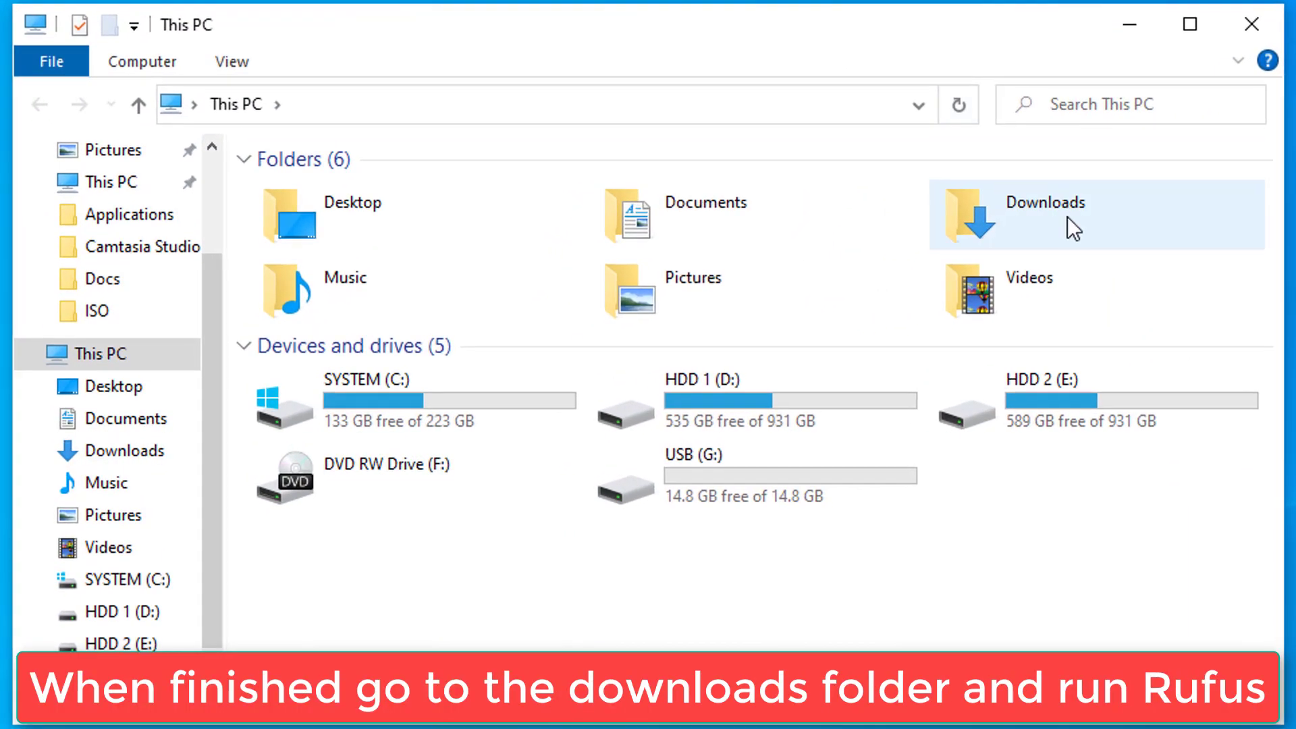
pyautogui.doubleClick(1067, 216)
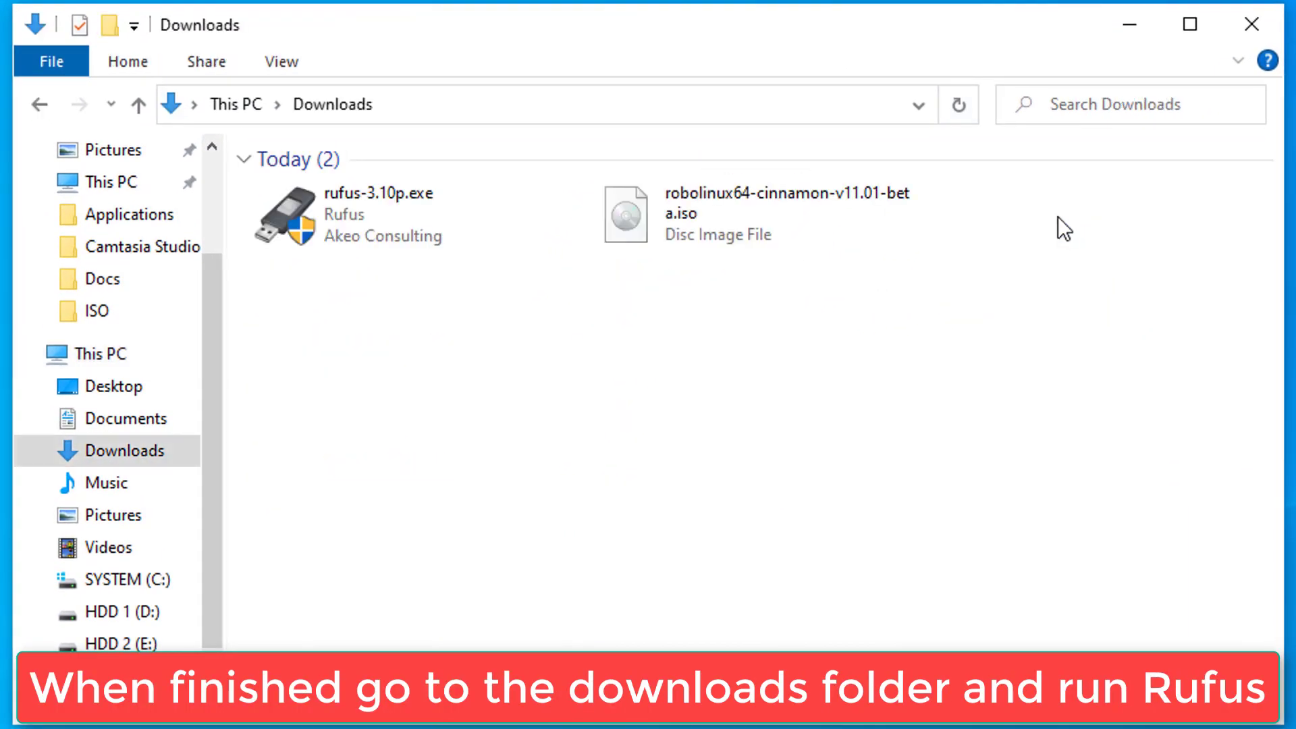
pyautogui.doubleClick(441, 208)
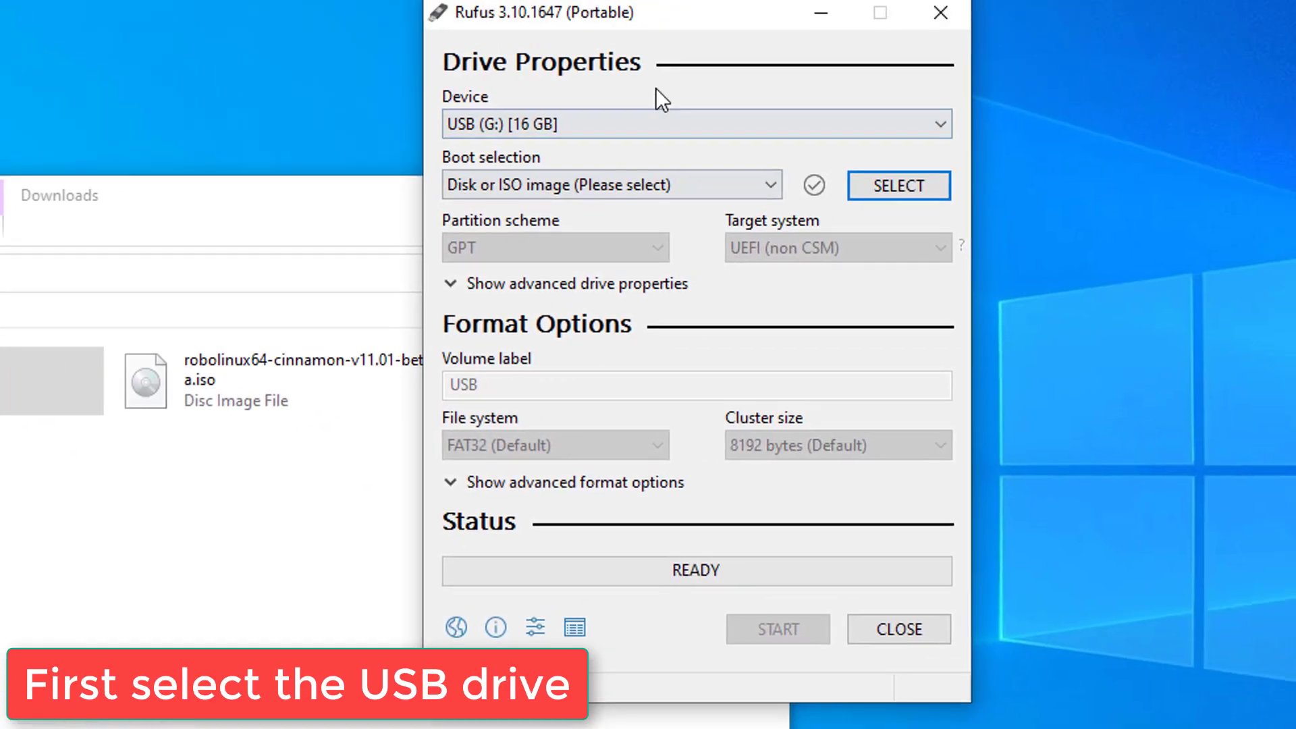
# Choose USB (G:) [16 GB] as the device and load robolinux64-cinnamon-v11.01-beta.iso from Downloads as the boot image
pyautogui.click(628, 124)
pyautogui.click(617, 155)
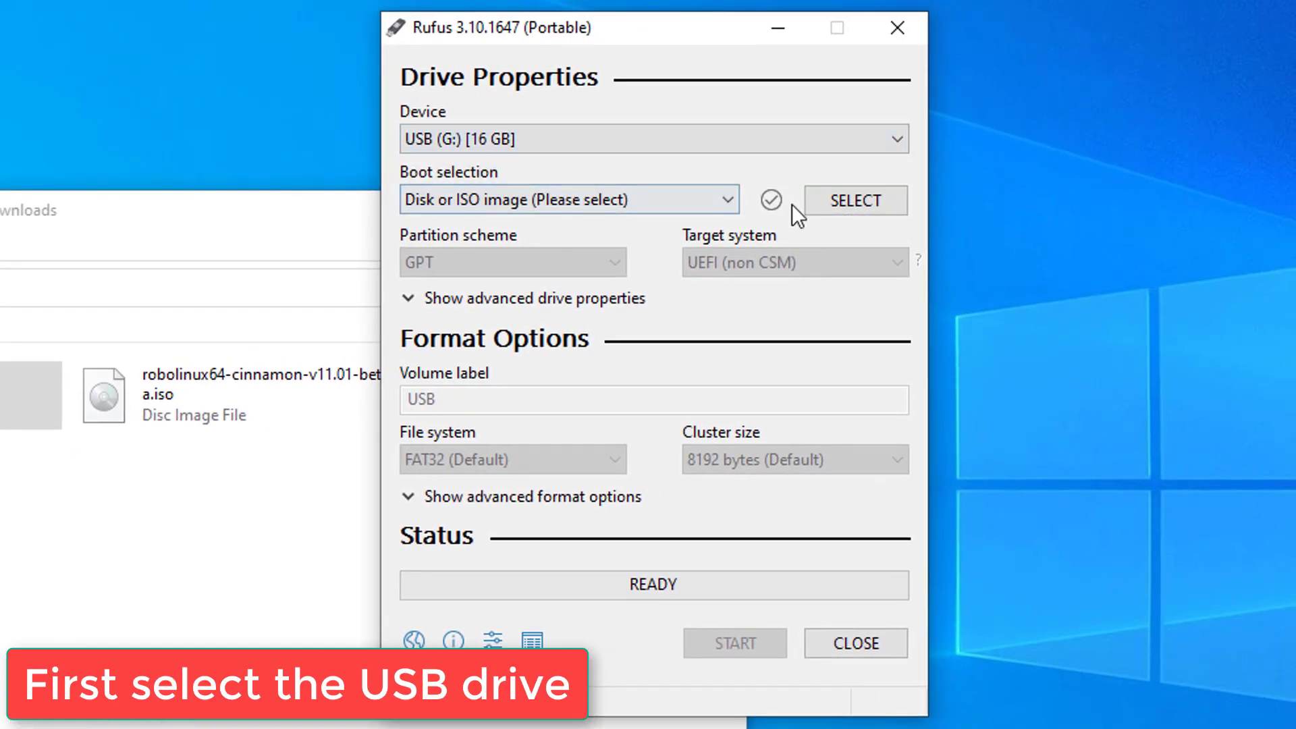
pyautogui.click(816, 201)
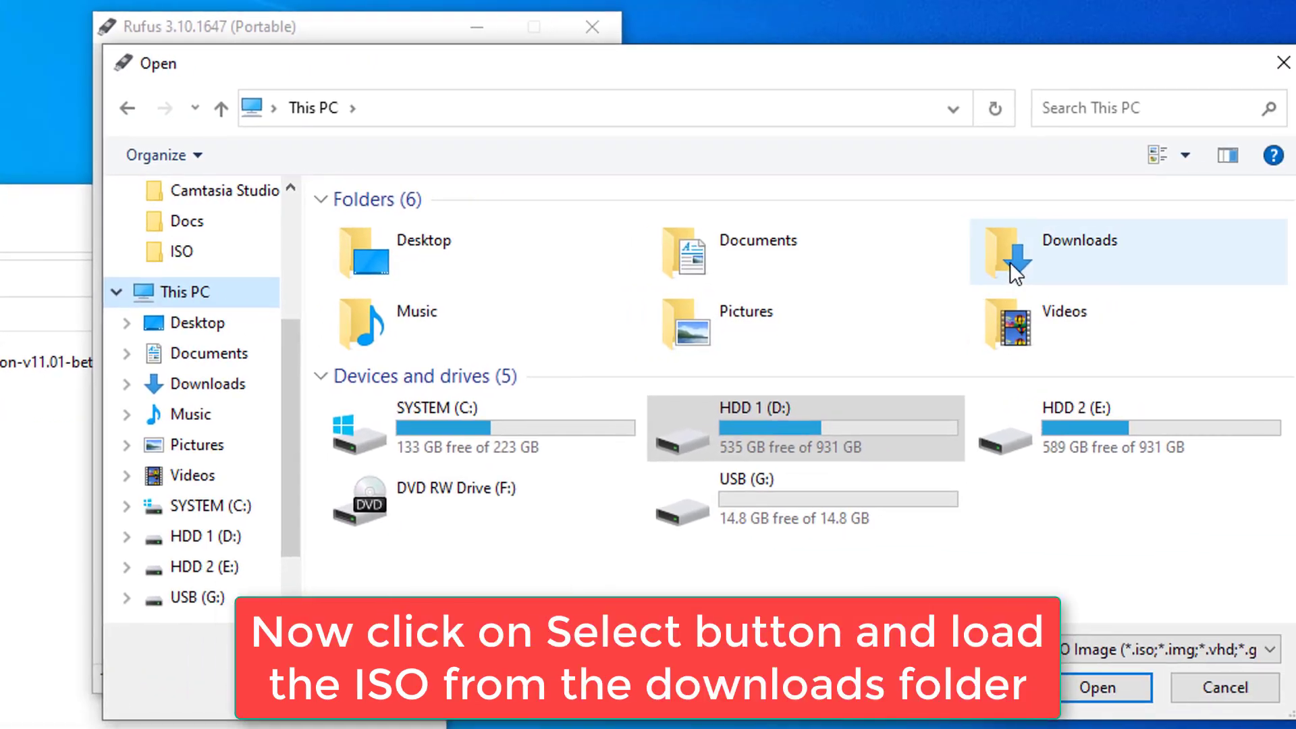
pyautogui.doubleClick(1009, 262)
pyautogui.click(533, 427)
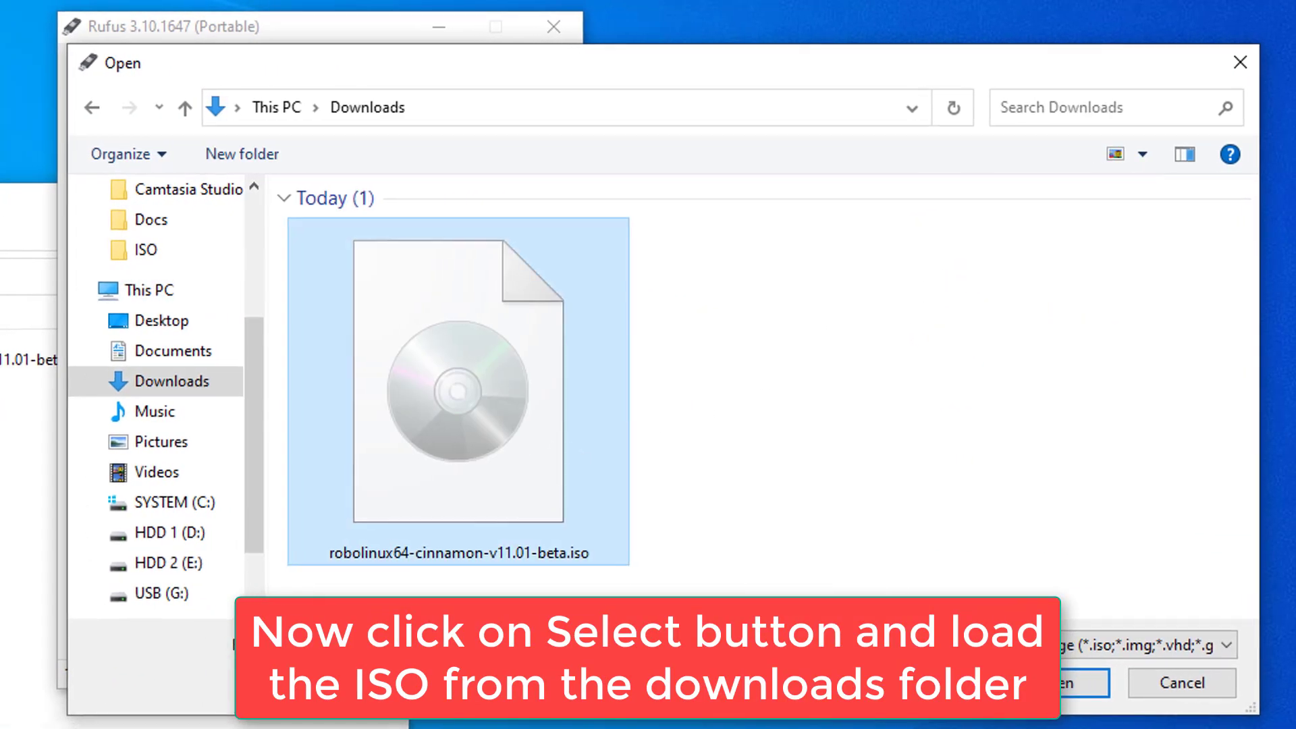
pyautogui.click(1050, 683)
# Close the Downloads window covering Rufus and keep the partition scheme at MBR
pyautogui.click(262, 199)
pyautogui.click(710, 196)
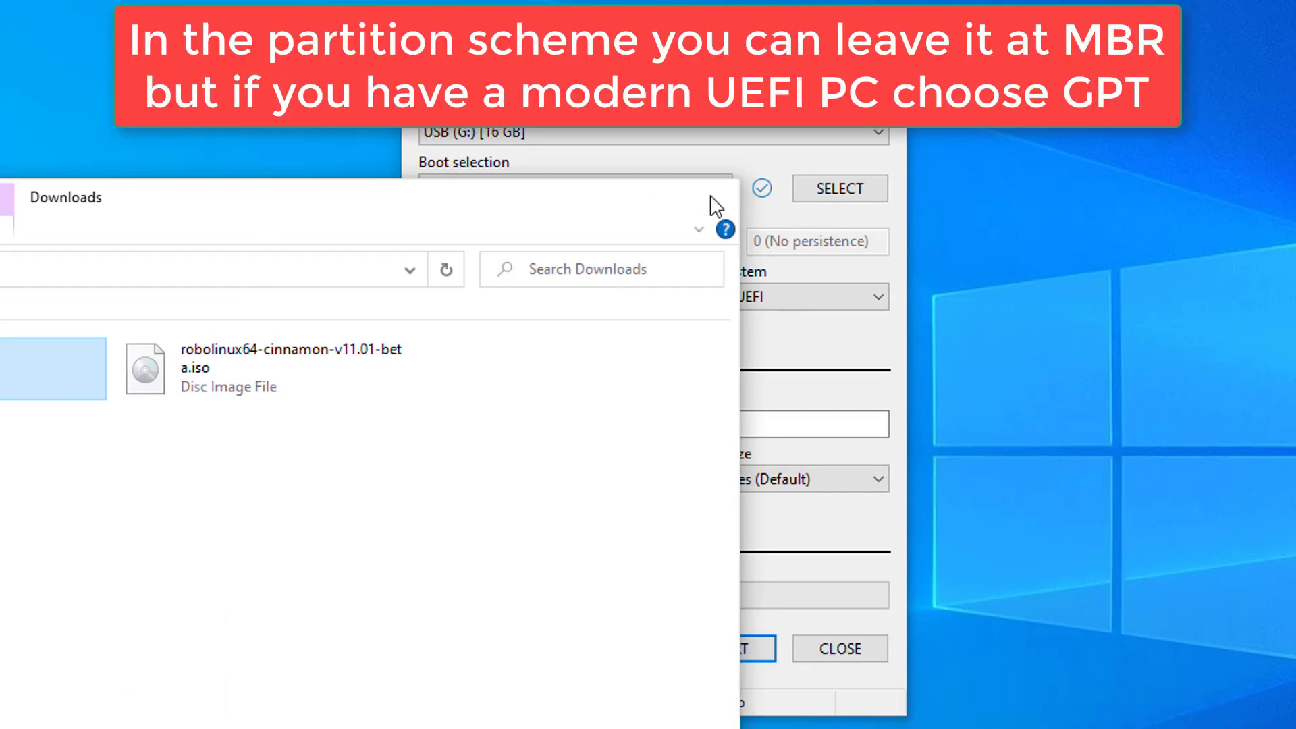
pyautogui.click(573, 297)
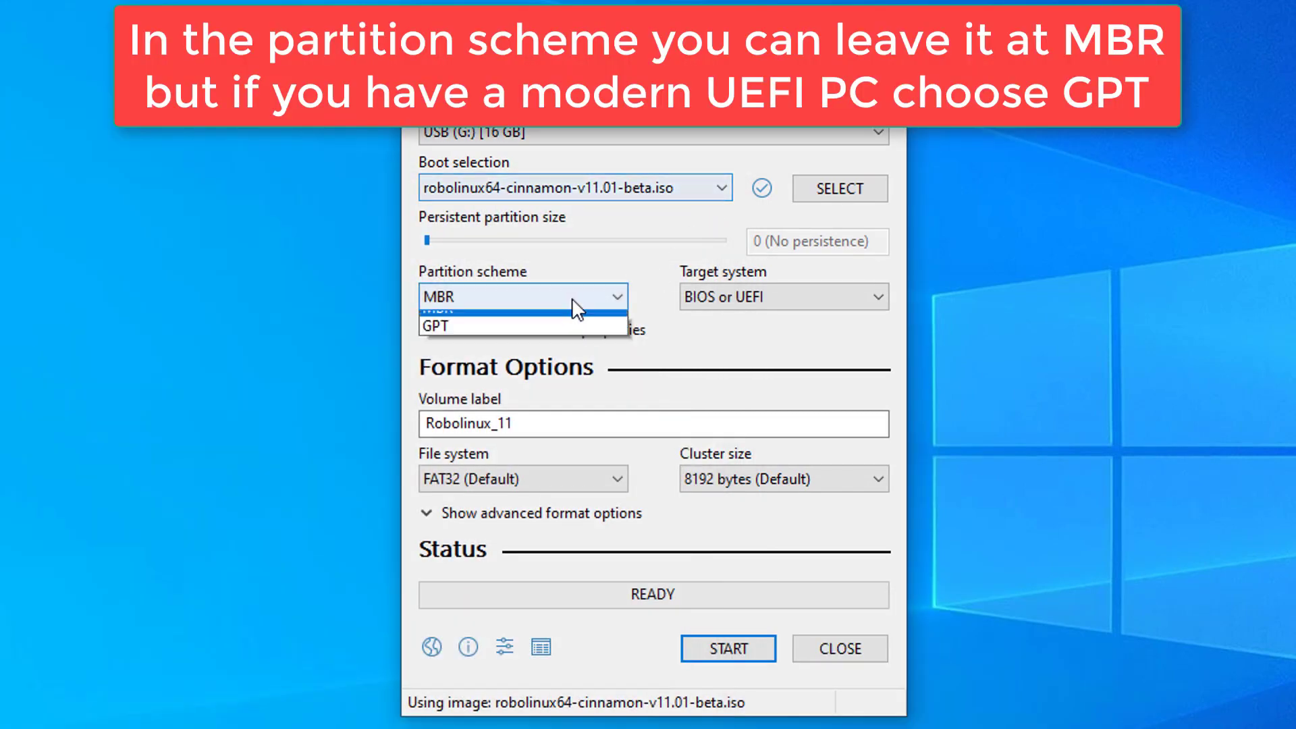
pyautogui.click(516, 323)
# Write the image to the USB drive in ISO Image mode, accepting the Syslinux download and data erasure, and close Rufus when finished
pyautogui.click(745, 643)
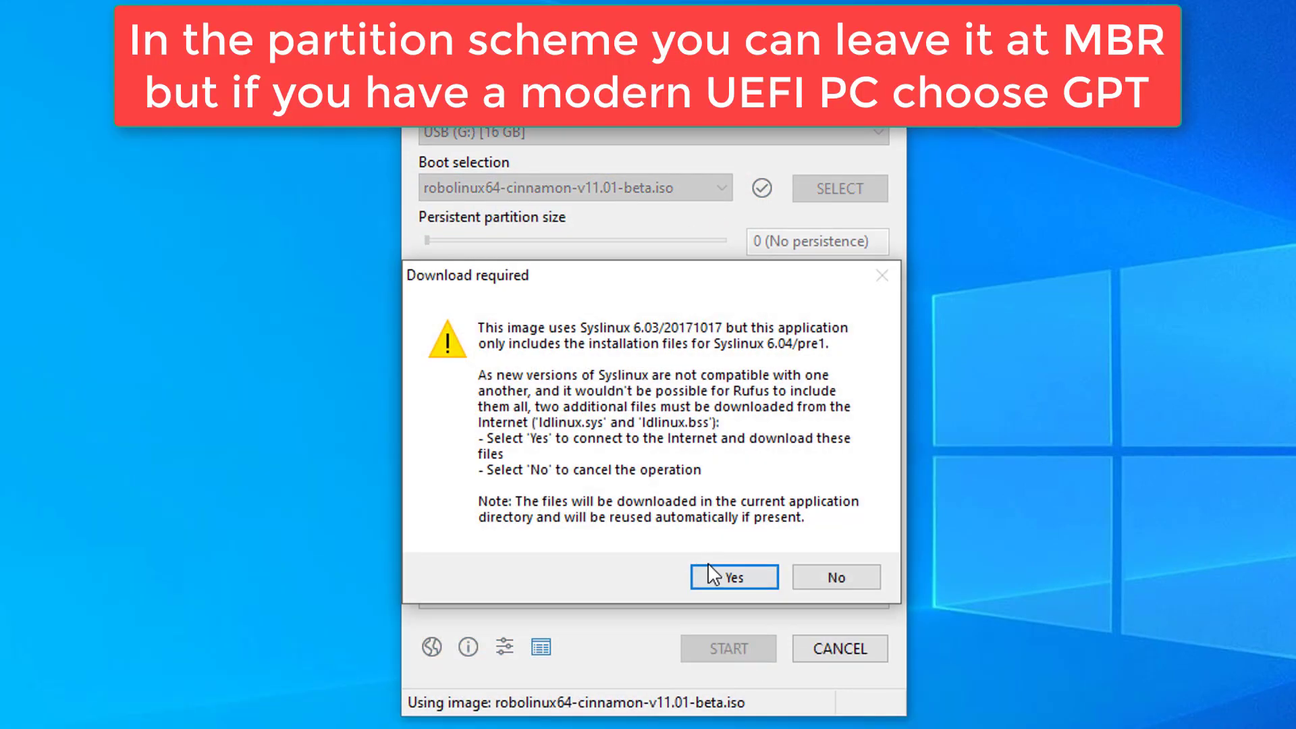
pyautogui.click(712, 575)
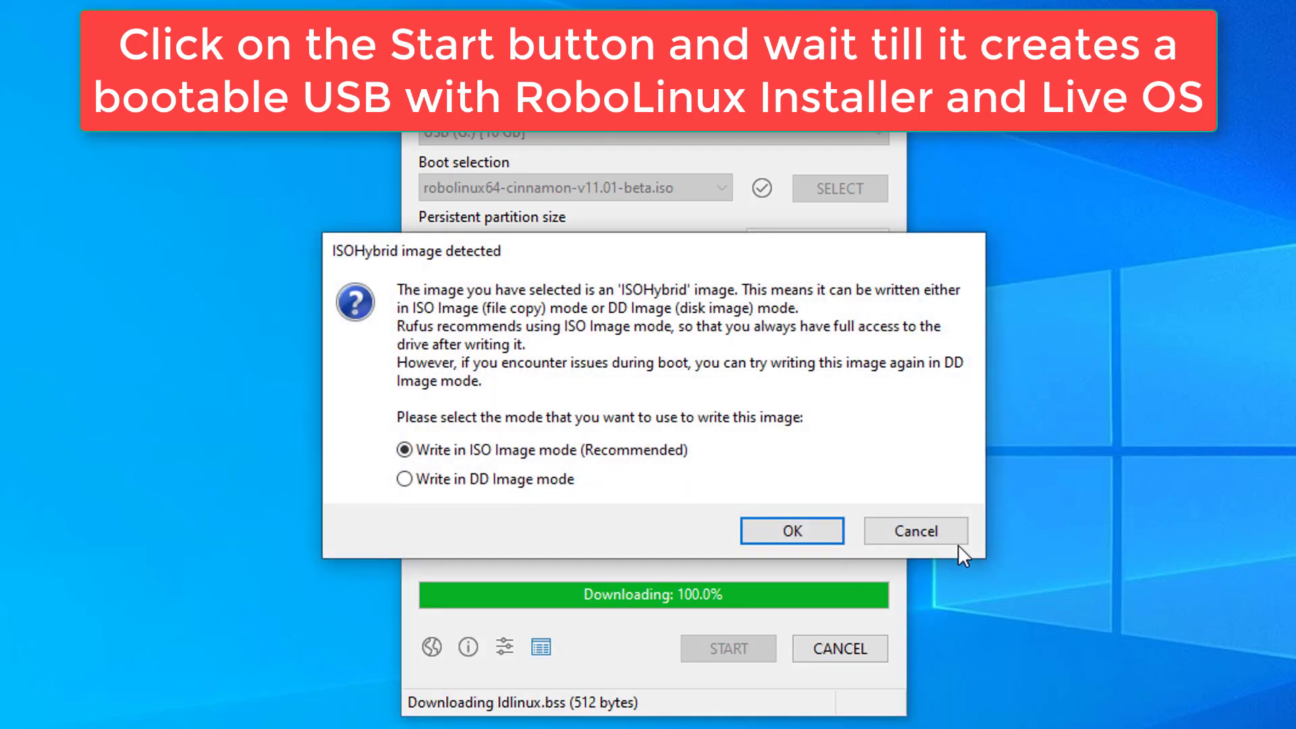
pyautogui.click(790, 531)
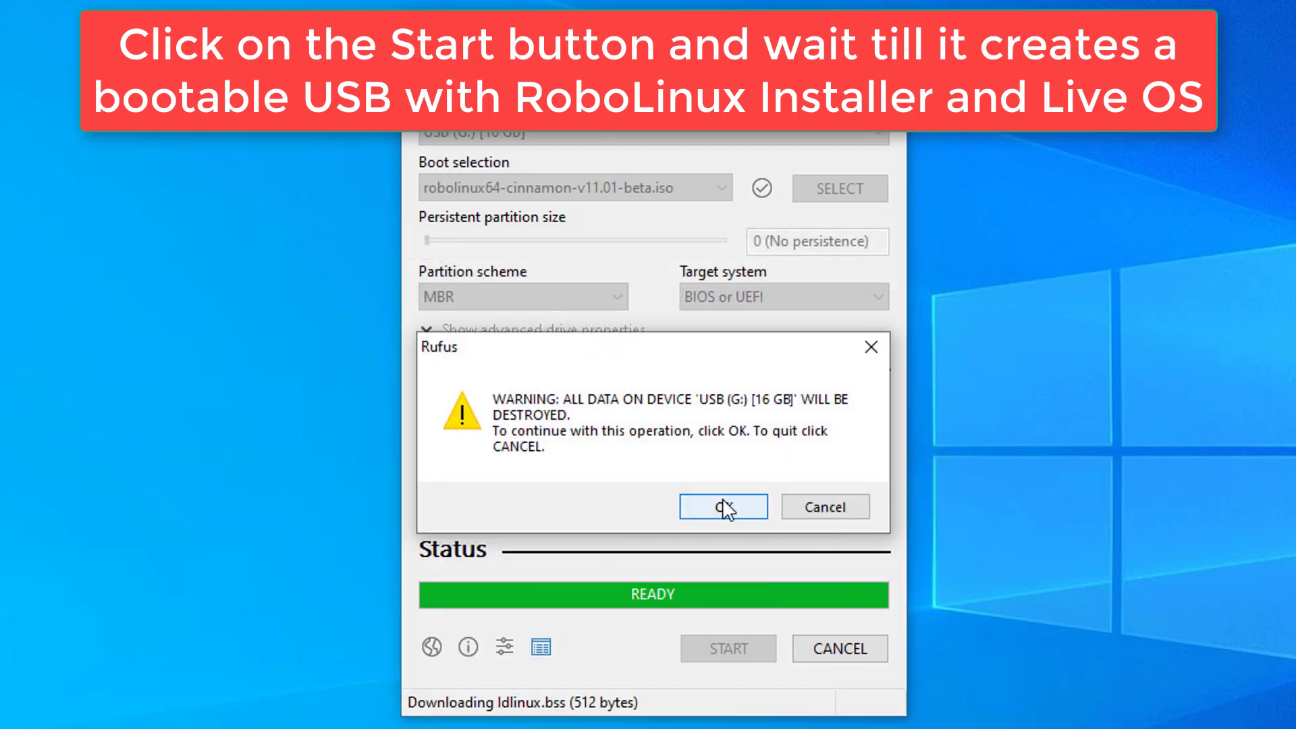
pyautogui.click(723, 507)
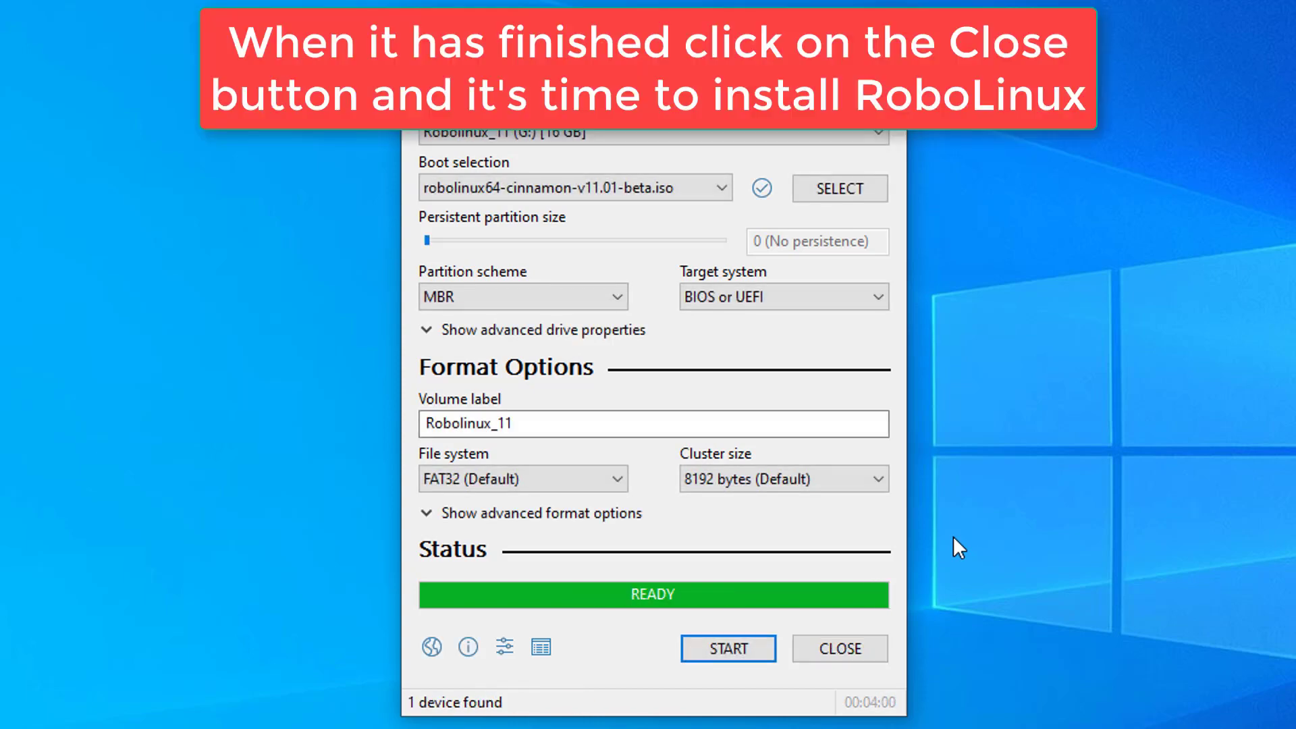
pyautogui.click(837, 648)
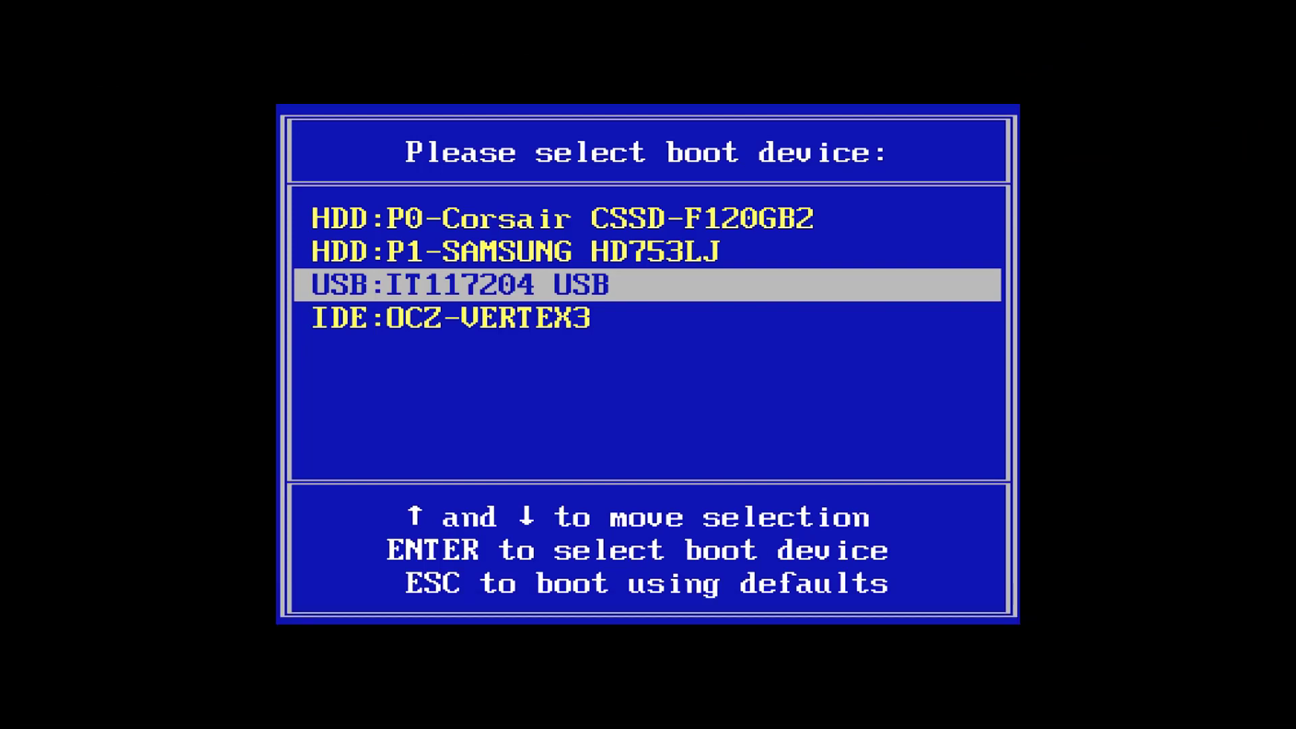
# Boot the PC from the USB device and start Robolinux_11
pyautogui.press('Return')
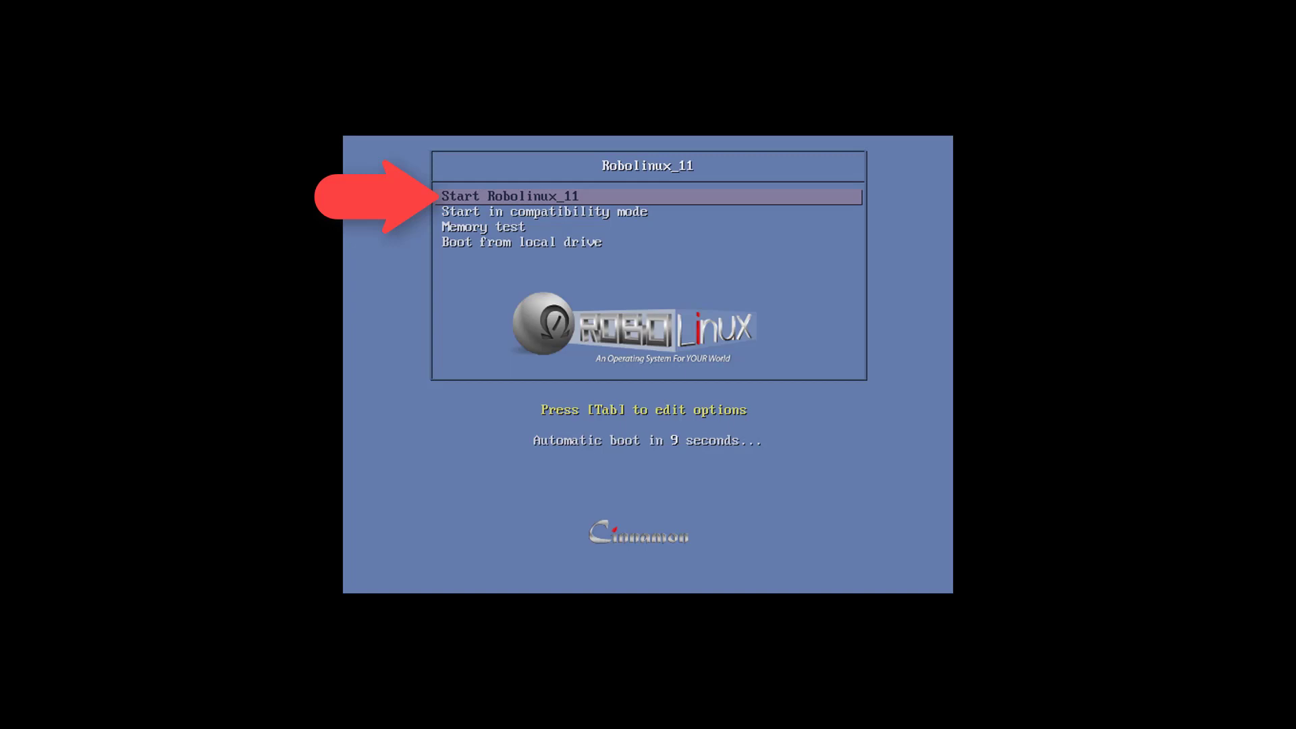
pyautogui.press('Return')
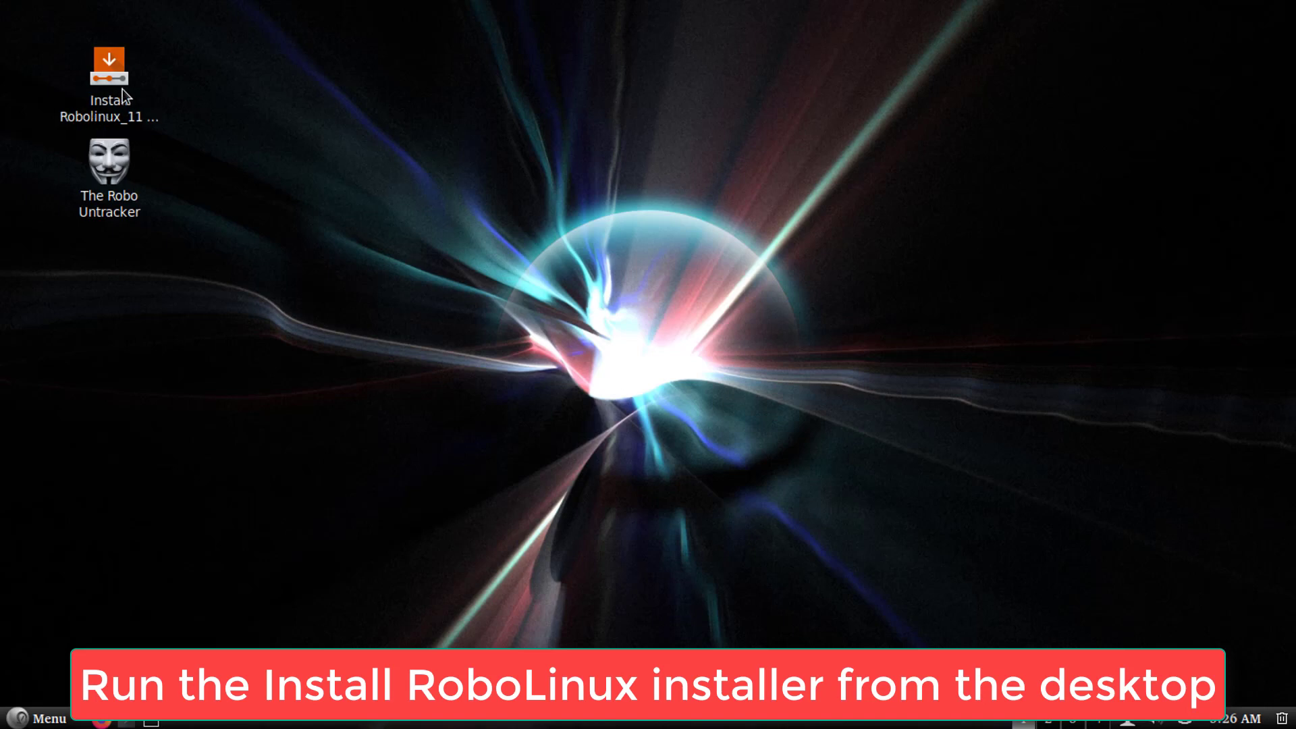
# Launch the Robolinux_11 installer from the desktop and continue with English as the language
pyautogui.click(126, 84)
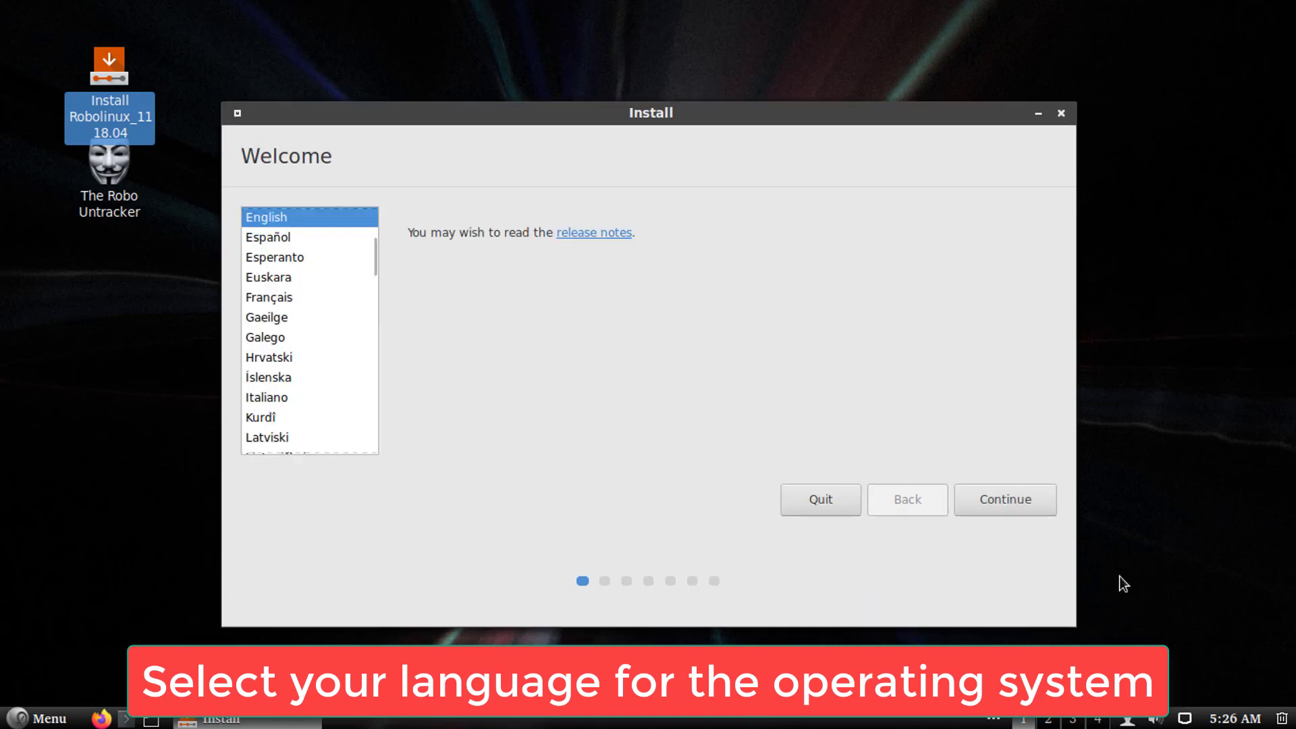
pyautogui.click(205, 464)
pyautogui.click(738, 130)
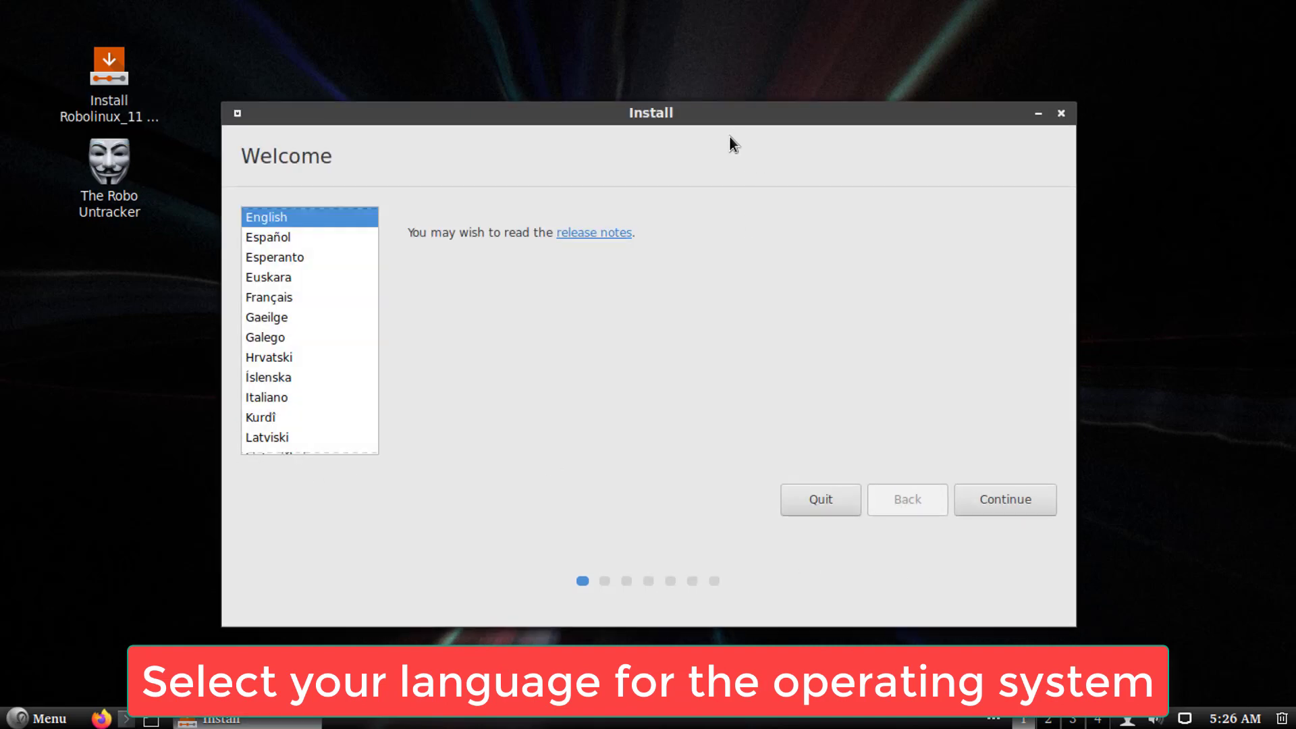
pyautogui.click(979, 511)
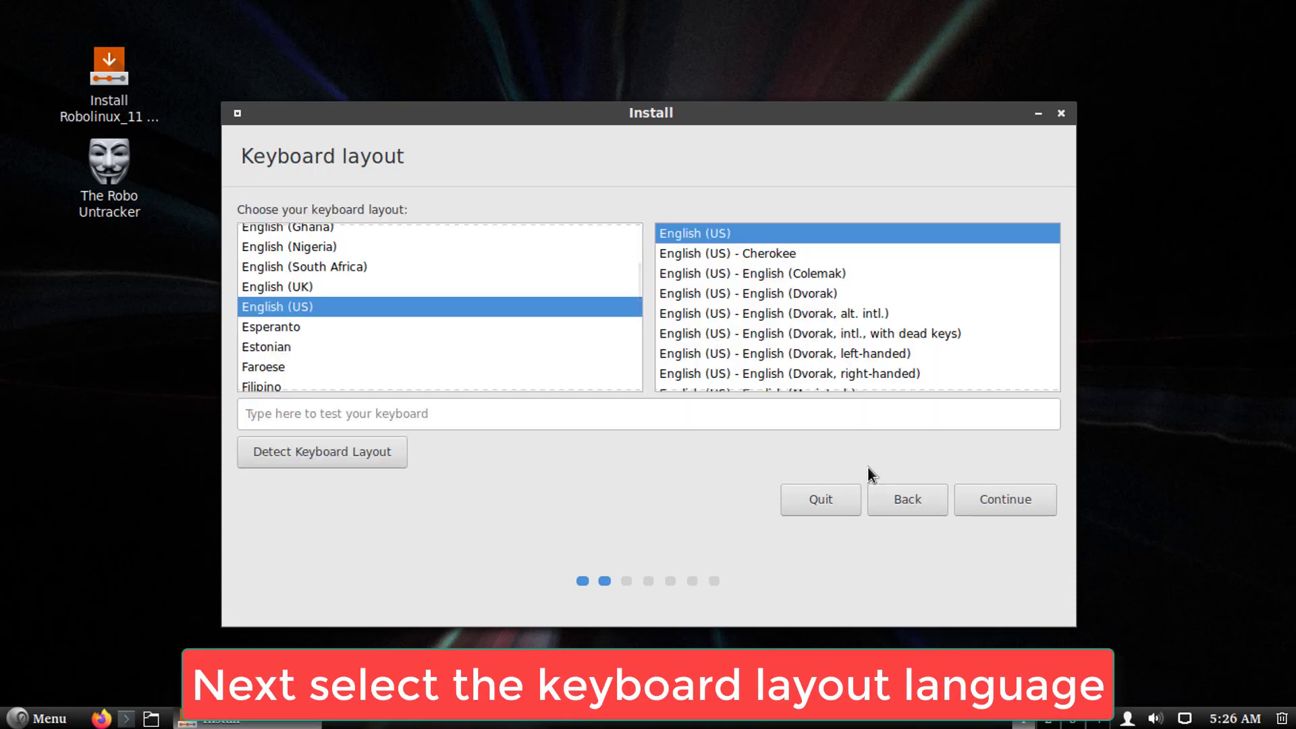
# Accept the English (US) keyboard layout and enable third-party software for graphics, Wi-Fi hardware and additional media formats
pyautogui.click(996, 496)
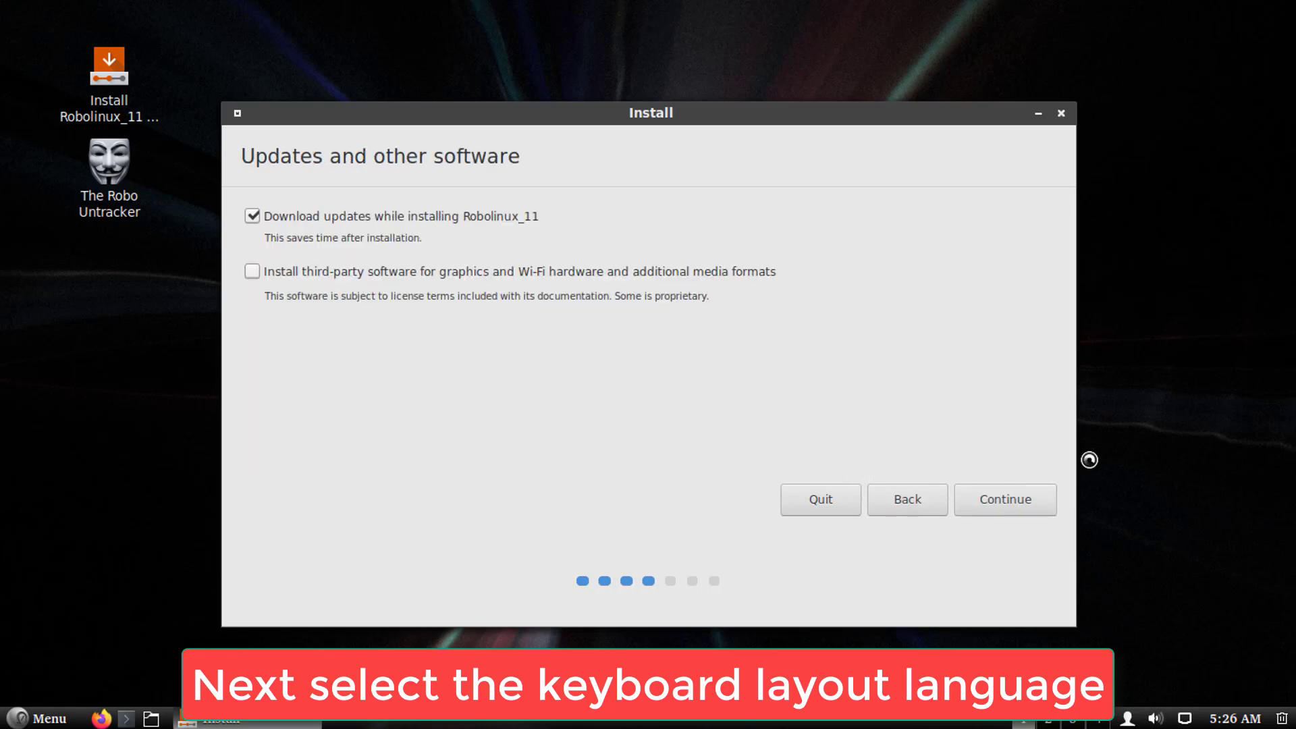
pyautogui.click(252, 272)
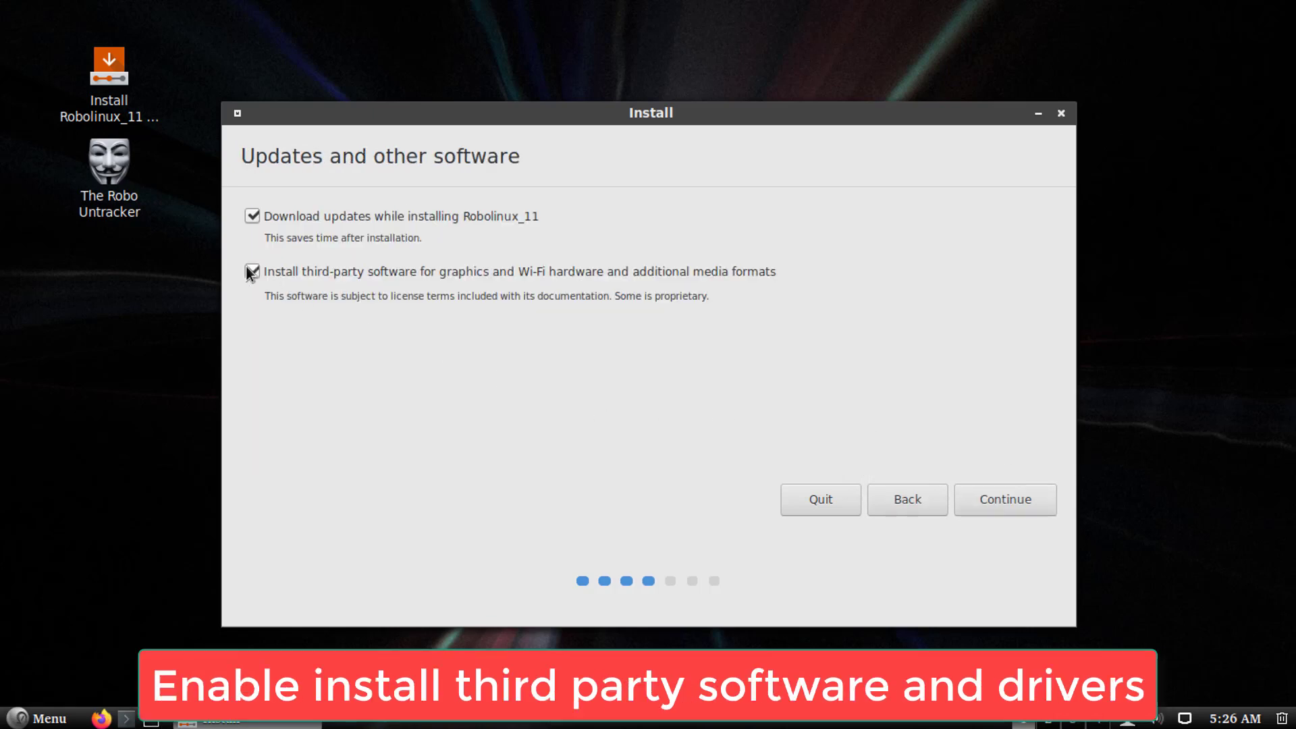
pyautogui.click(1033, 498)
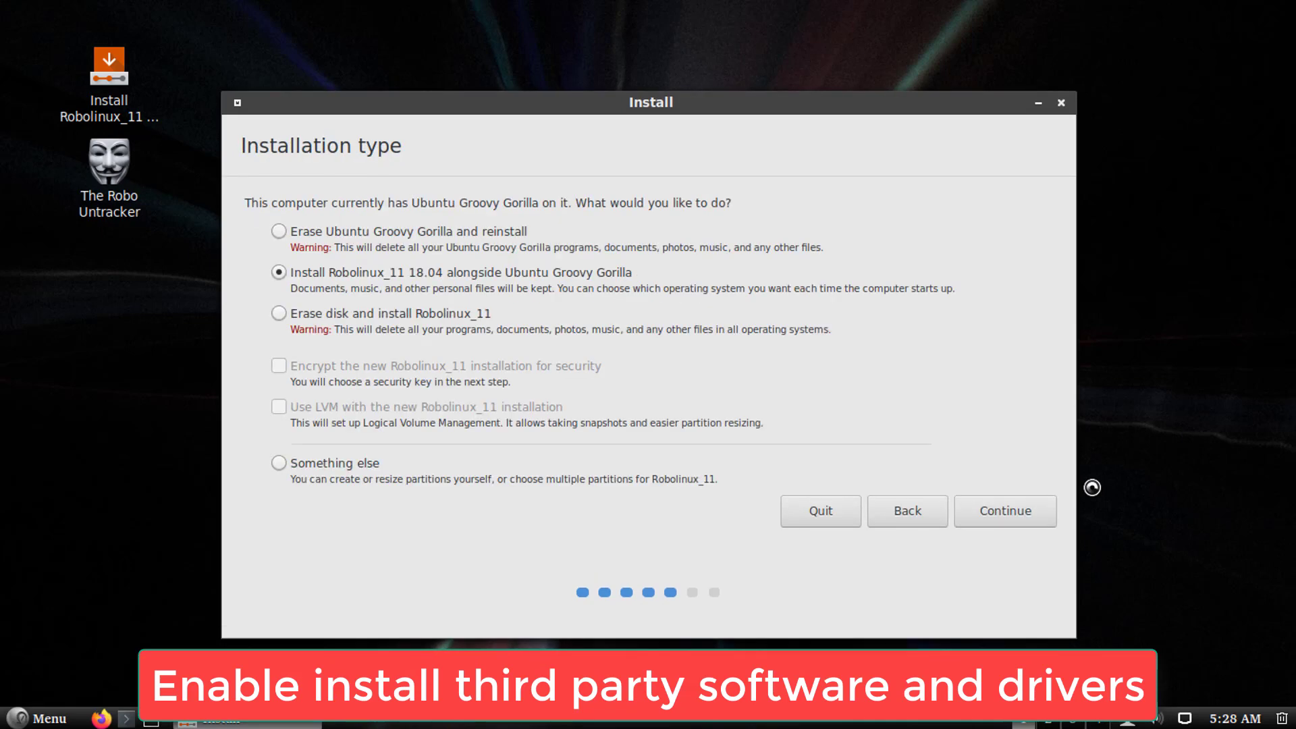
# Start the installation with the option to erase the disk and install Robolinux_11, and choose a North American time zone on the map
pyautogui.click(278, 313)
pyautogui.moveTo(292, 329); pyautogui.dragTo(852, 330)
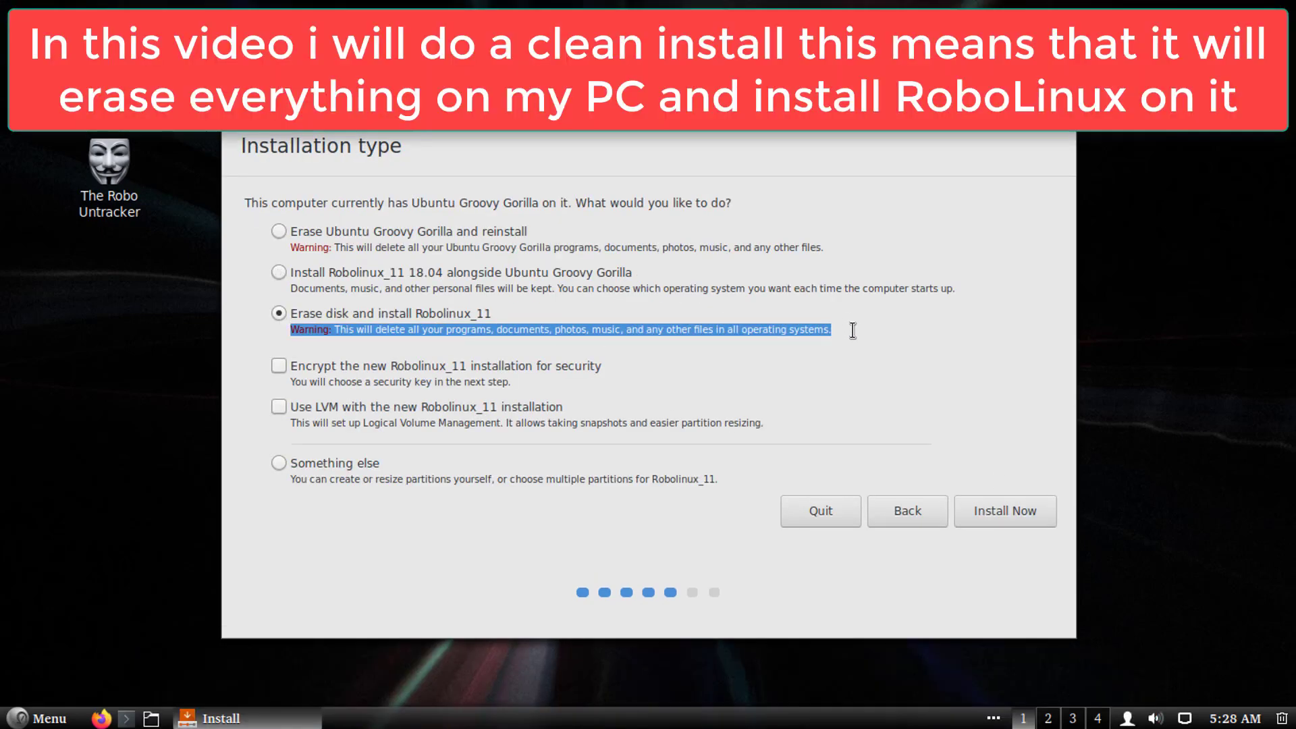
pyautogui.click(998, 511)
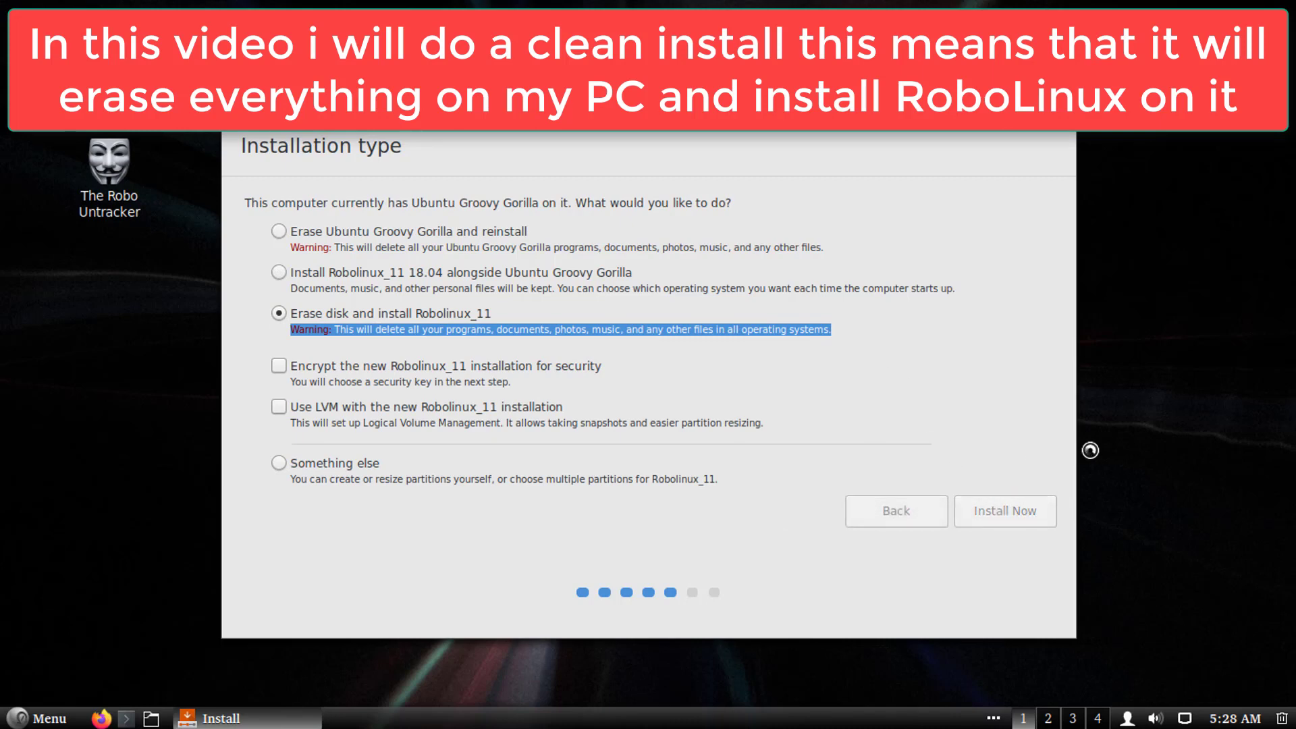
pyautogui.click(985, 469)
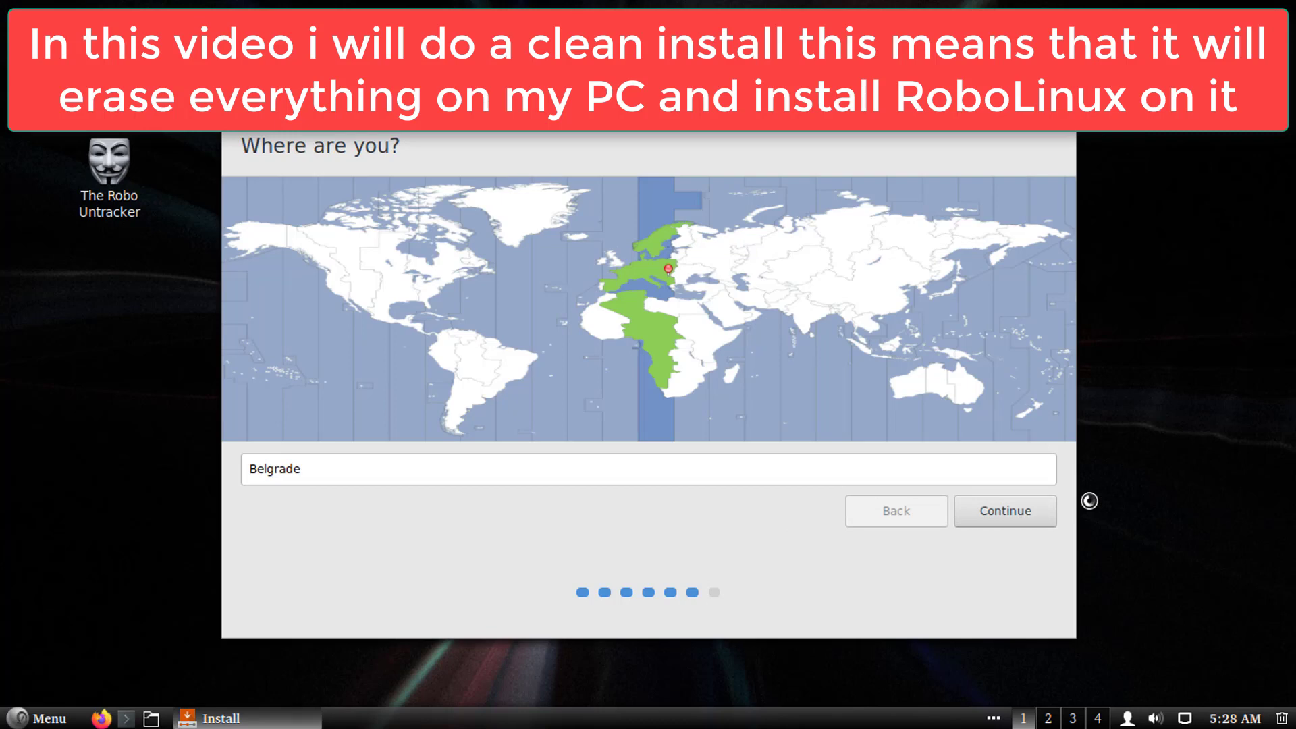
pyautogui.click(398, 289)
pyautogui.click(1002, 517)
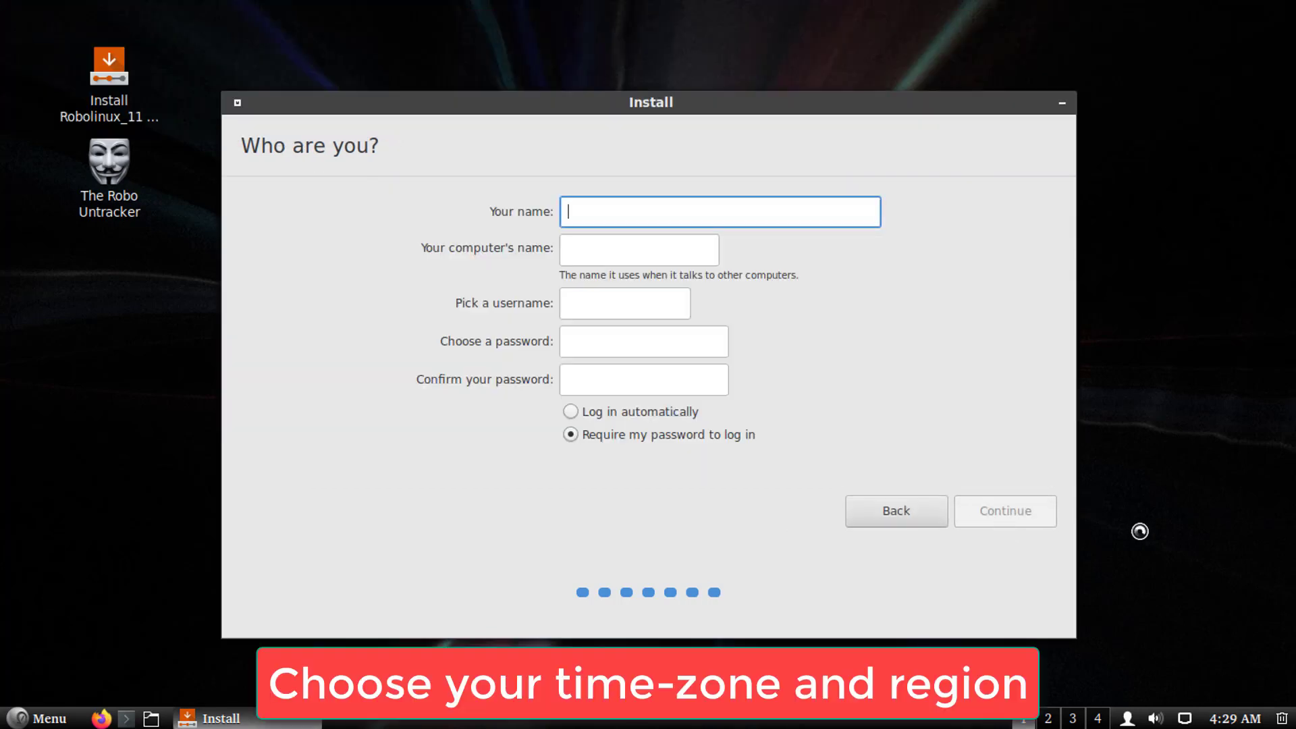
# Fill in the user's name and enter and confirm the account password, continue, and expand the installation progress details
pyautogui.write('Edd')
pyautogui.click(635, 339)
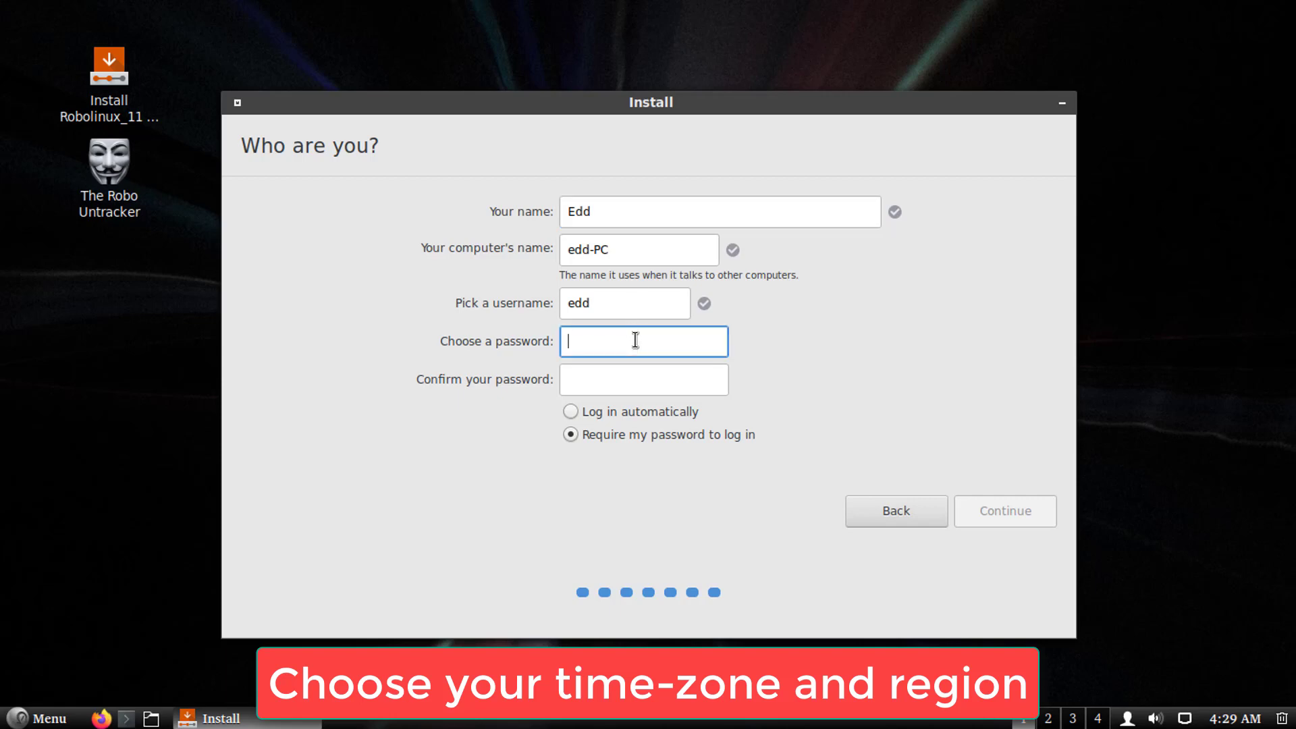
pyautogui.write('******')
pyautogui.click(663, 386)
pyautogui.write('******')
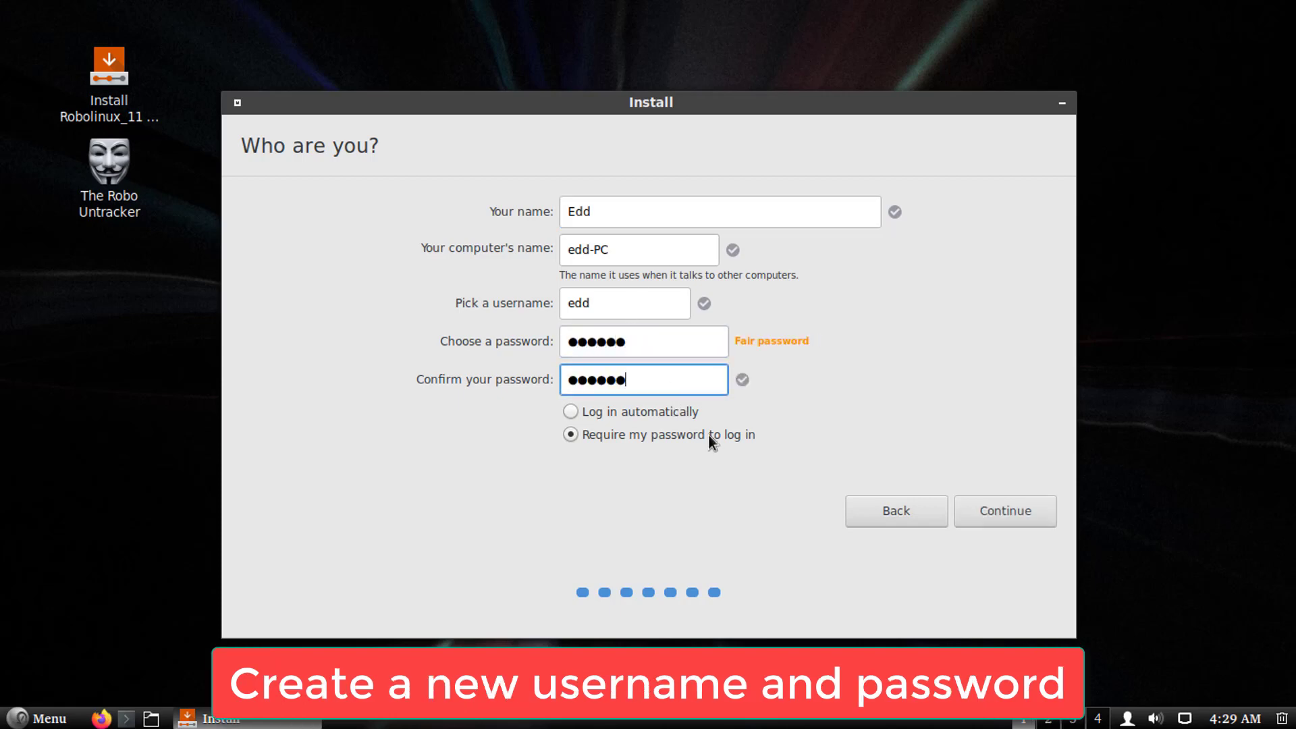
pyautogui.click(689, 413)
pyautogui.click(1004, 508)
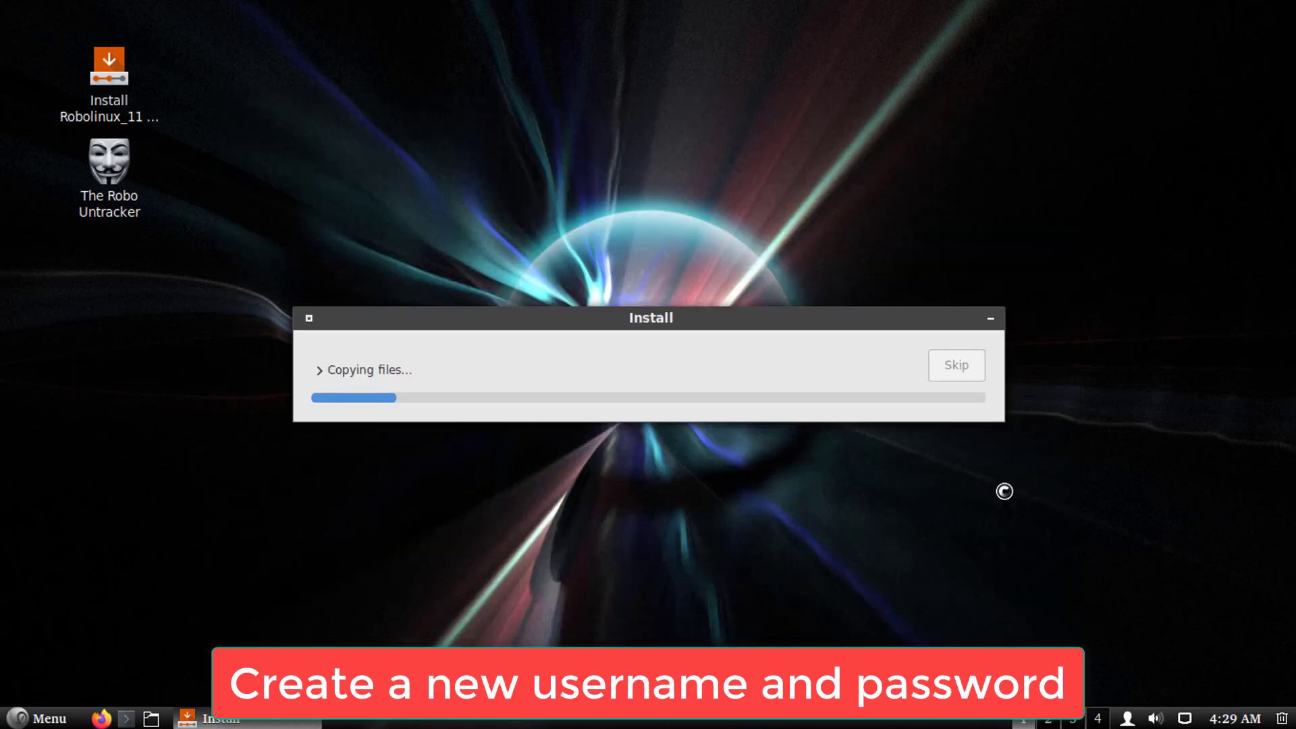
pyautogui.click(319, 370)
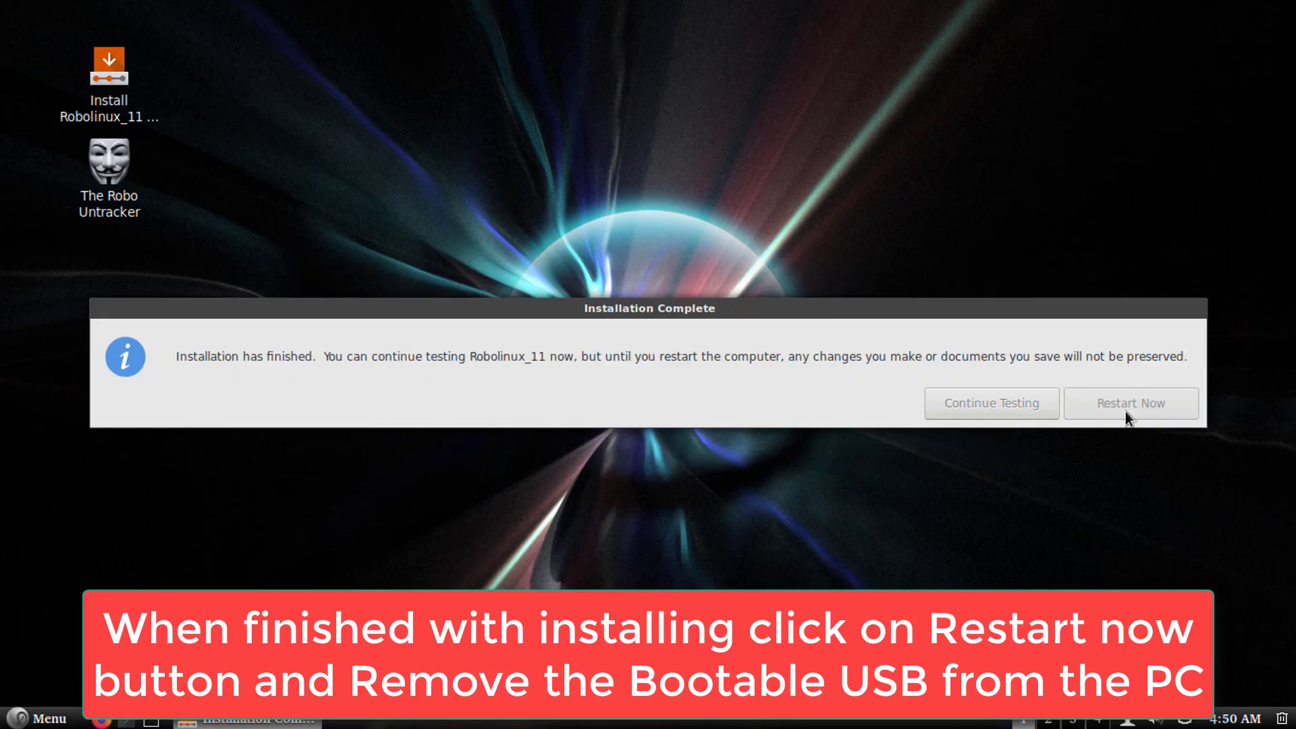
# Restart the computer after the installation and log in with the account password
pyautogui.click(1126, 408)
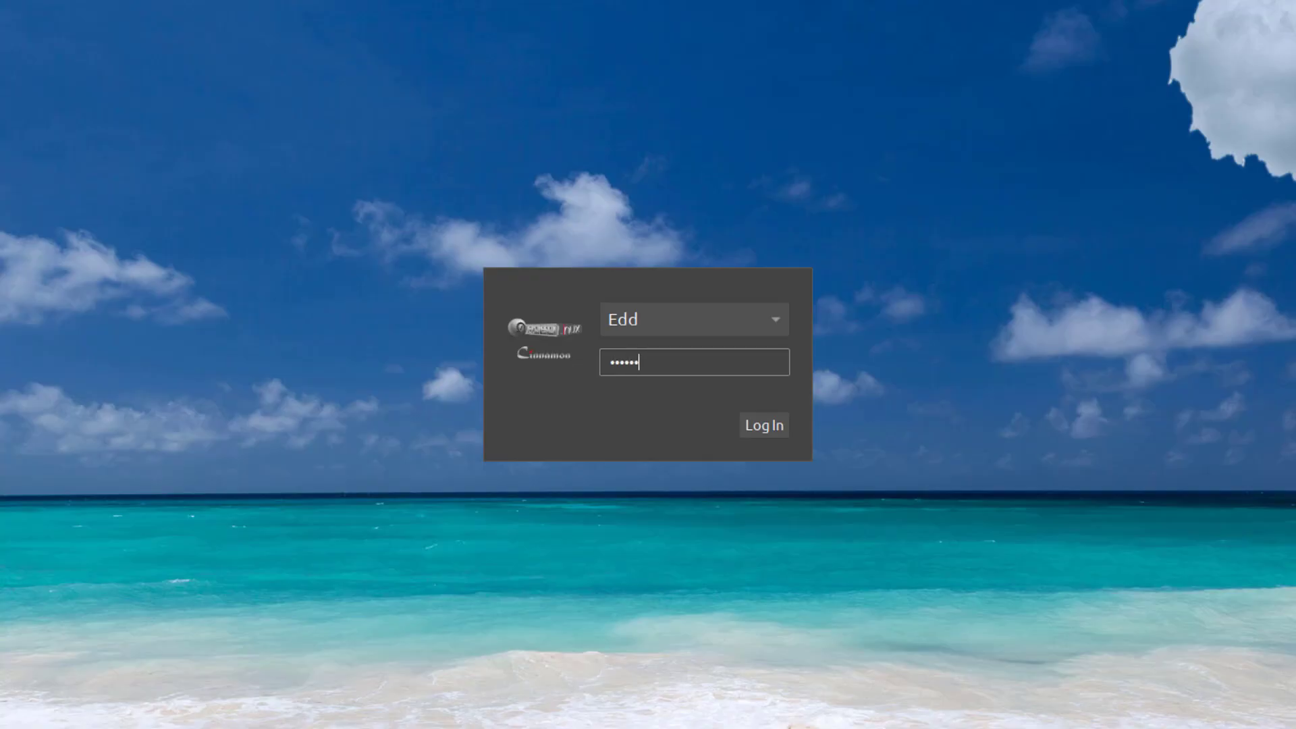
pyautogui.press('Return')
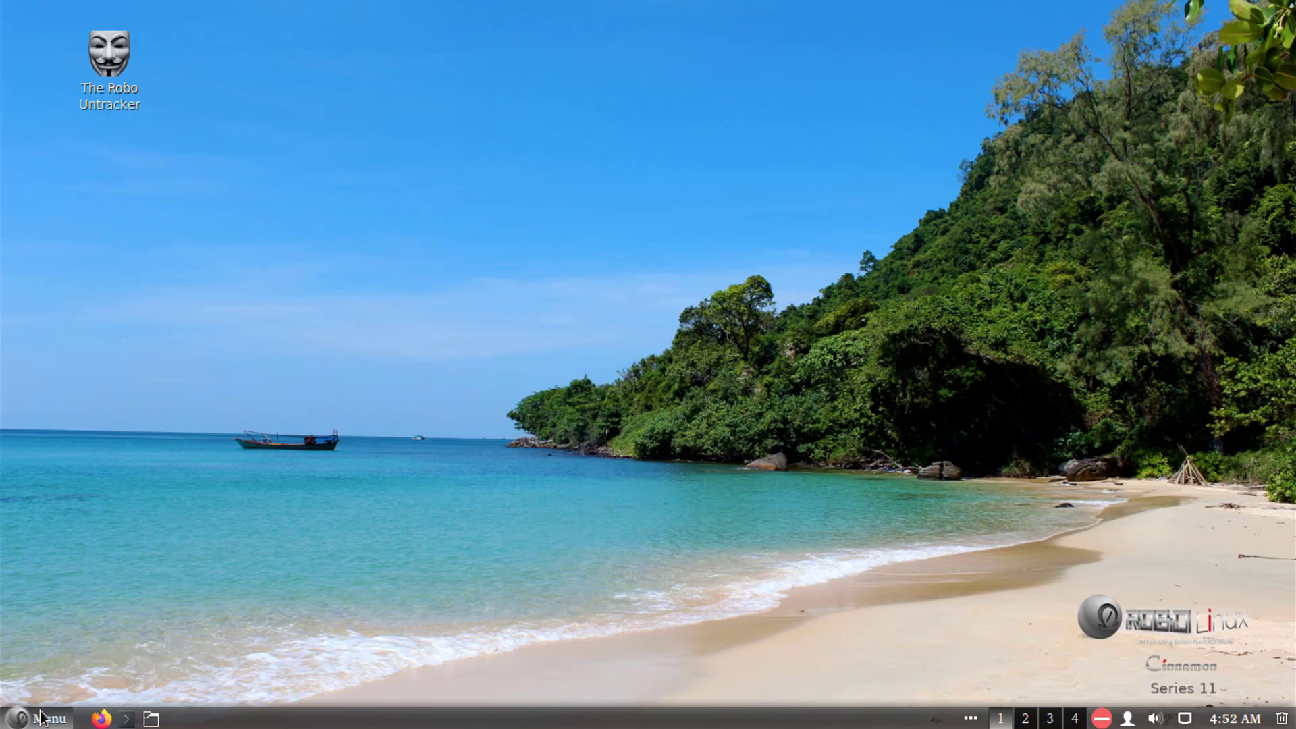
# Browse the installed applications by category, including Accessories
pyautogui.click(43, 717)
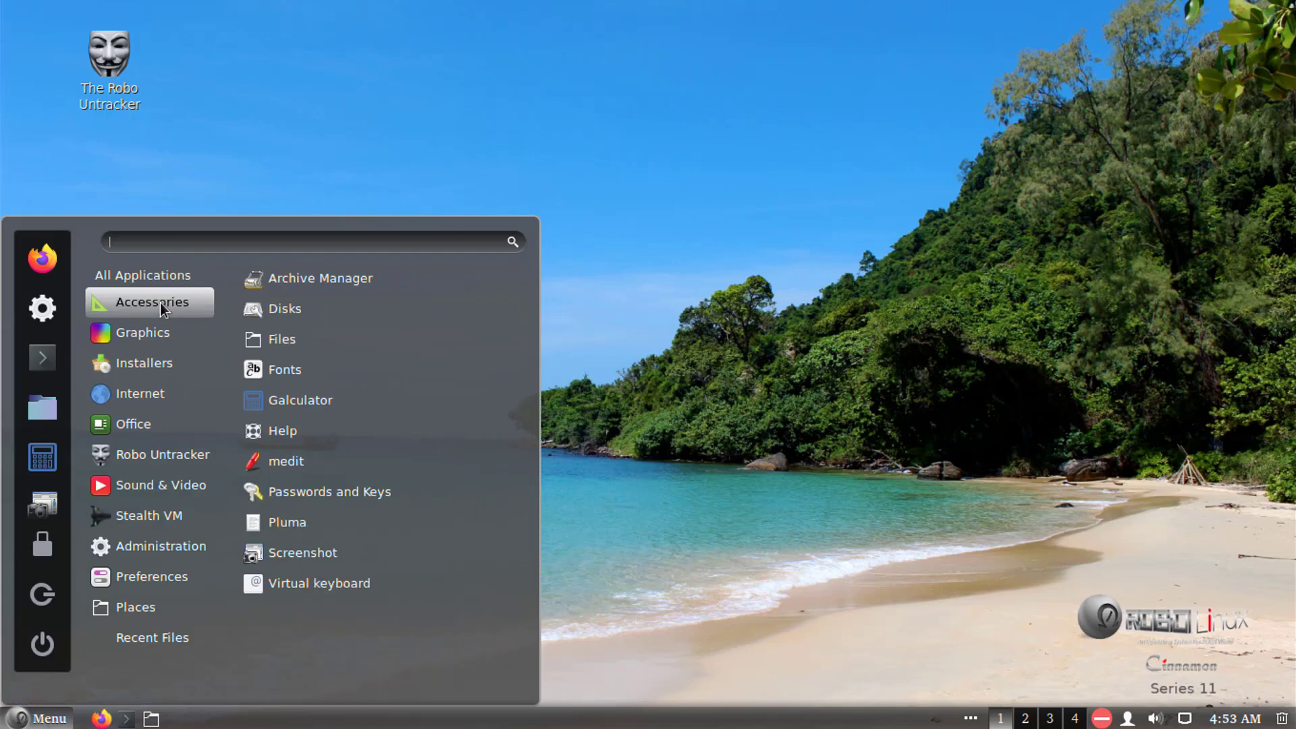
pyautogui.moveTo(132, 349)
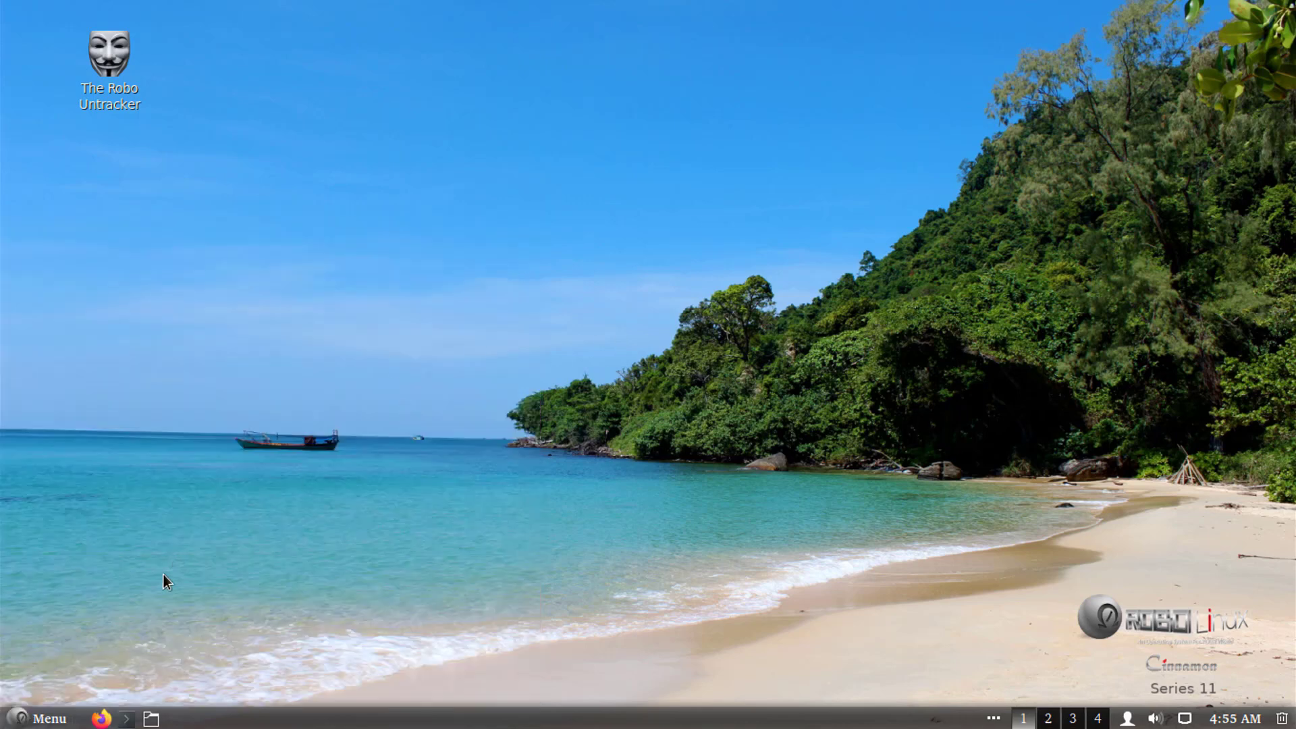
# View the home folder in the file manager and close it, and open a terminal window and close it
pyautogui.click(151, 718)
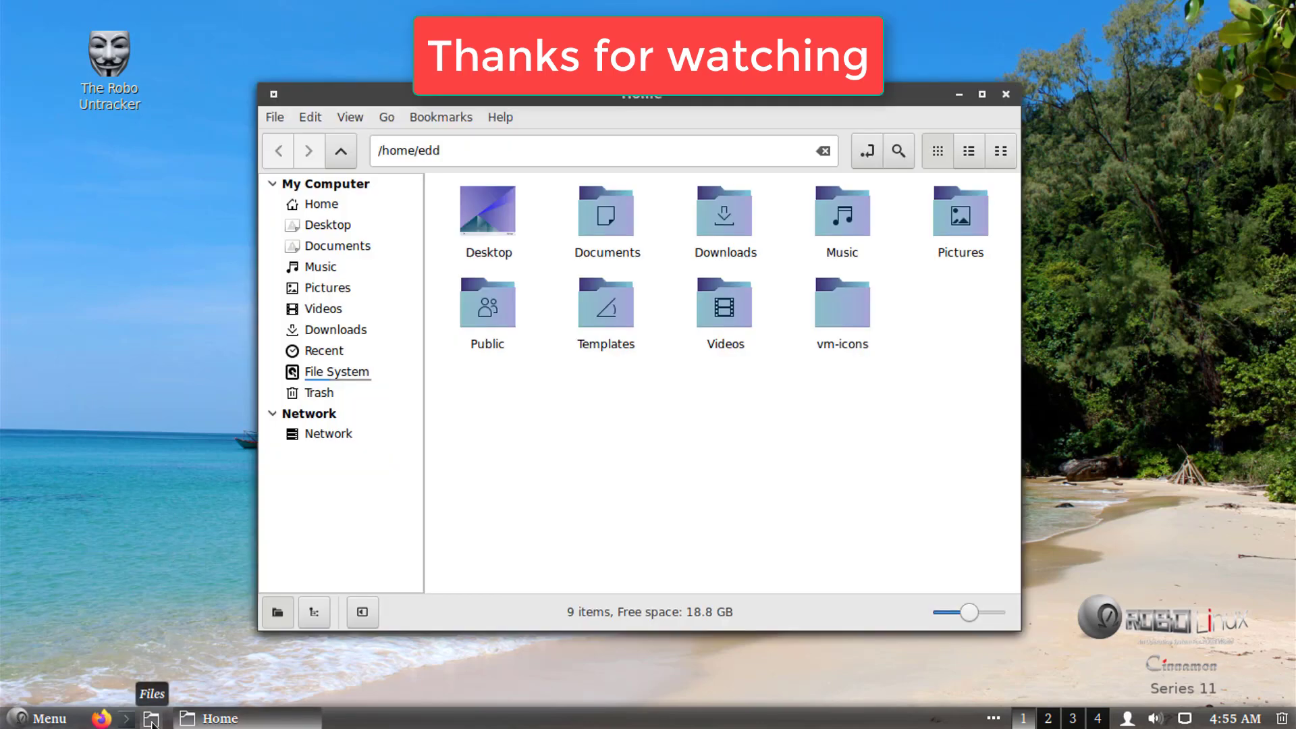
pyautogui.click(1011, 97)
pyautogui.click(125, 720)
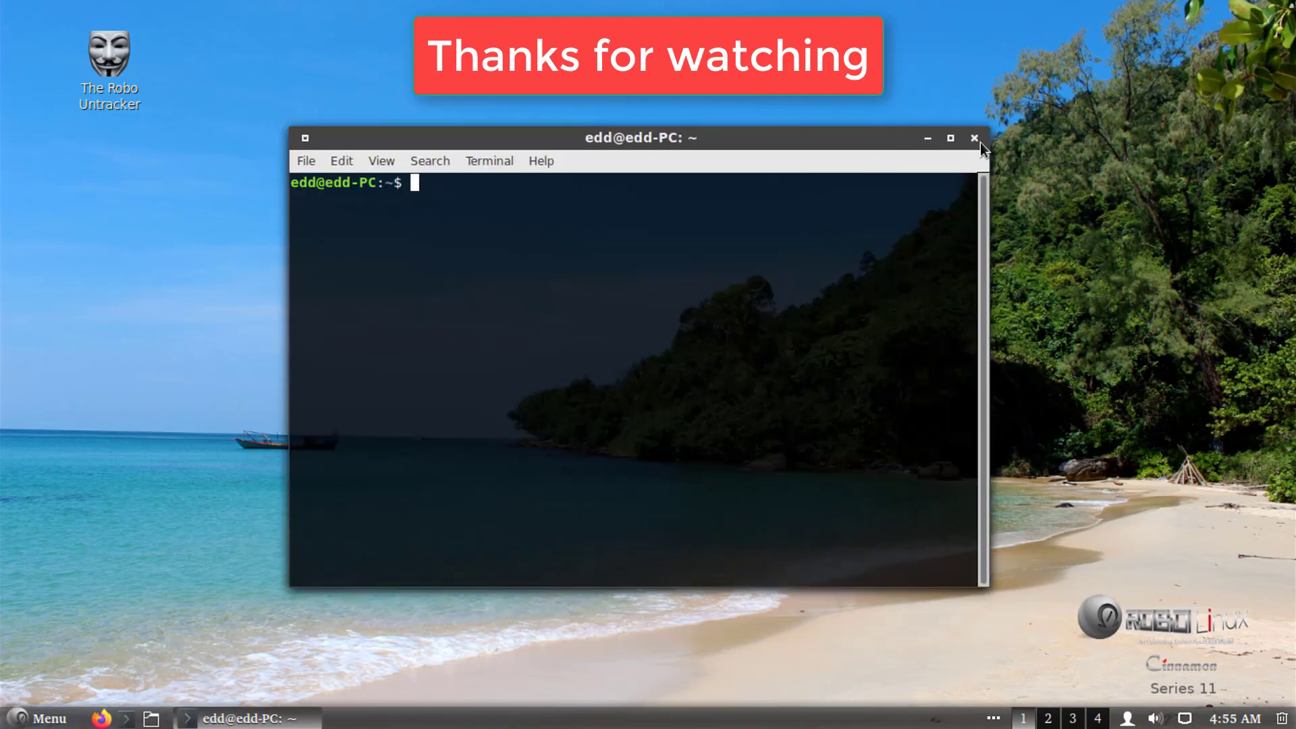
pyautogui.click(950, 135)
# Visit YouTube from the top sites in Firefox, dismiss the YouTube TV banner and look through the recommended and trending videos
pyautogui.click(101, 719)
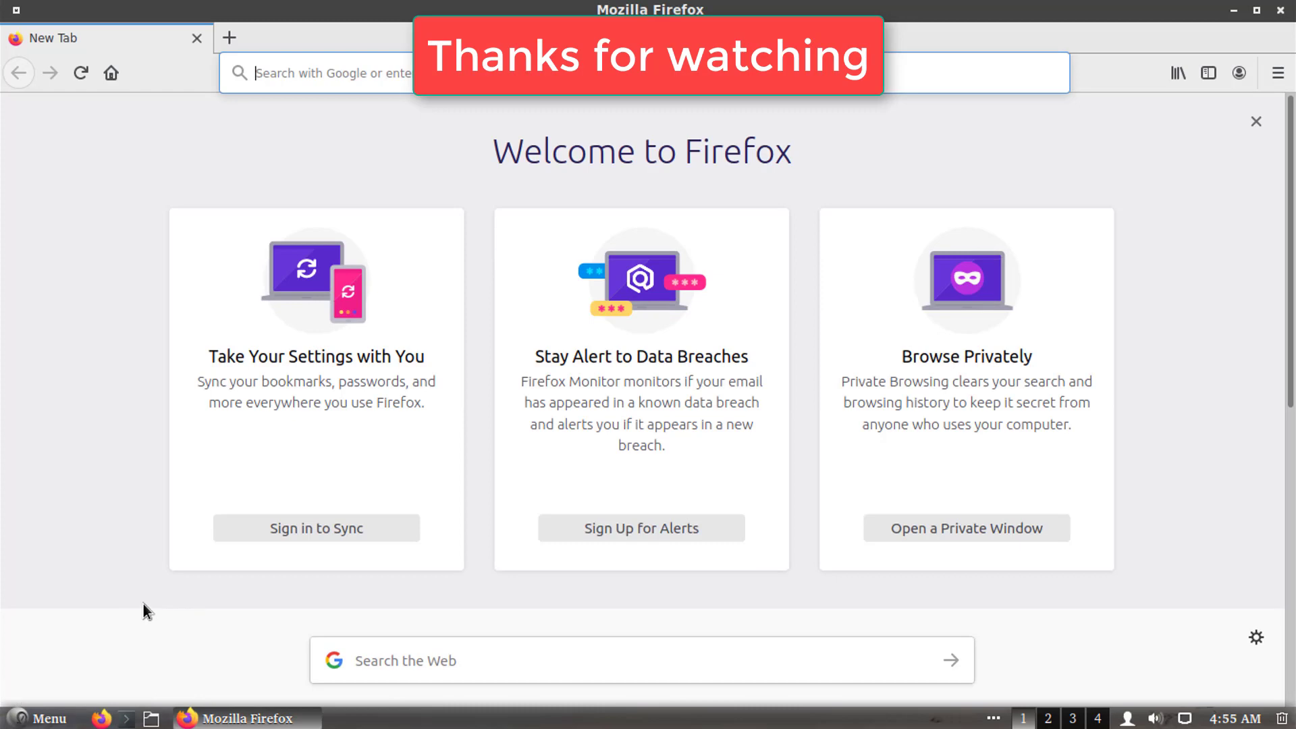
pyautogui.scroll(-6, 143, 604)
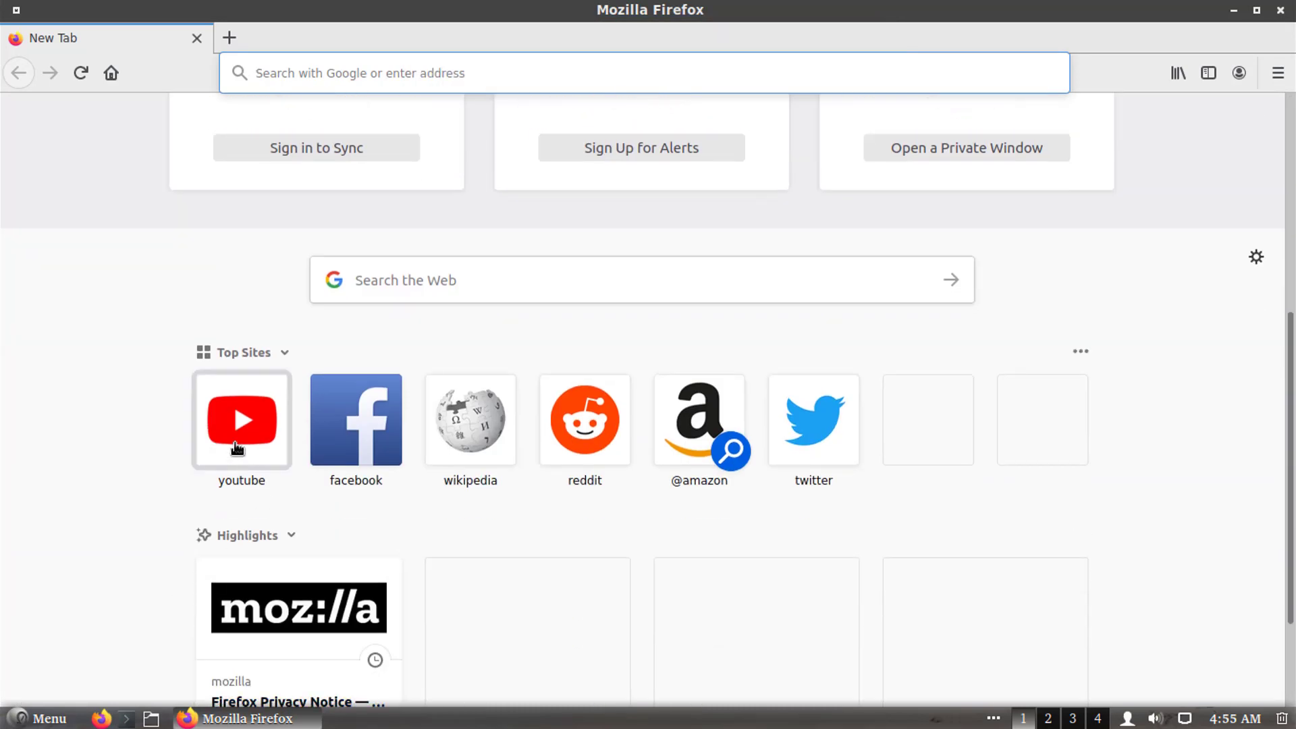
pyautogui.click(270, 450)
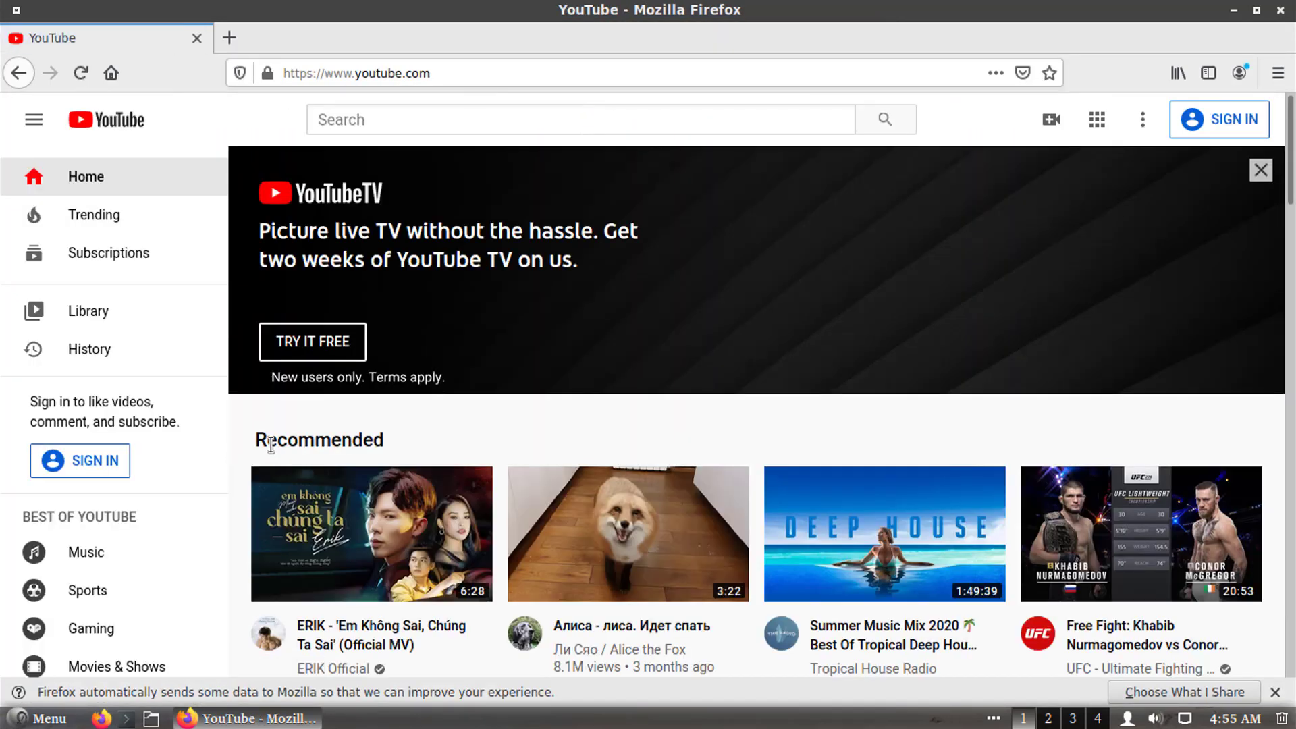
pyautogui.click(1259, 170)
pyautogui.scroll(-10, 314, 492)
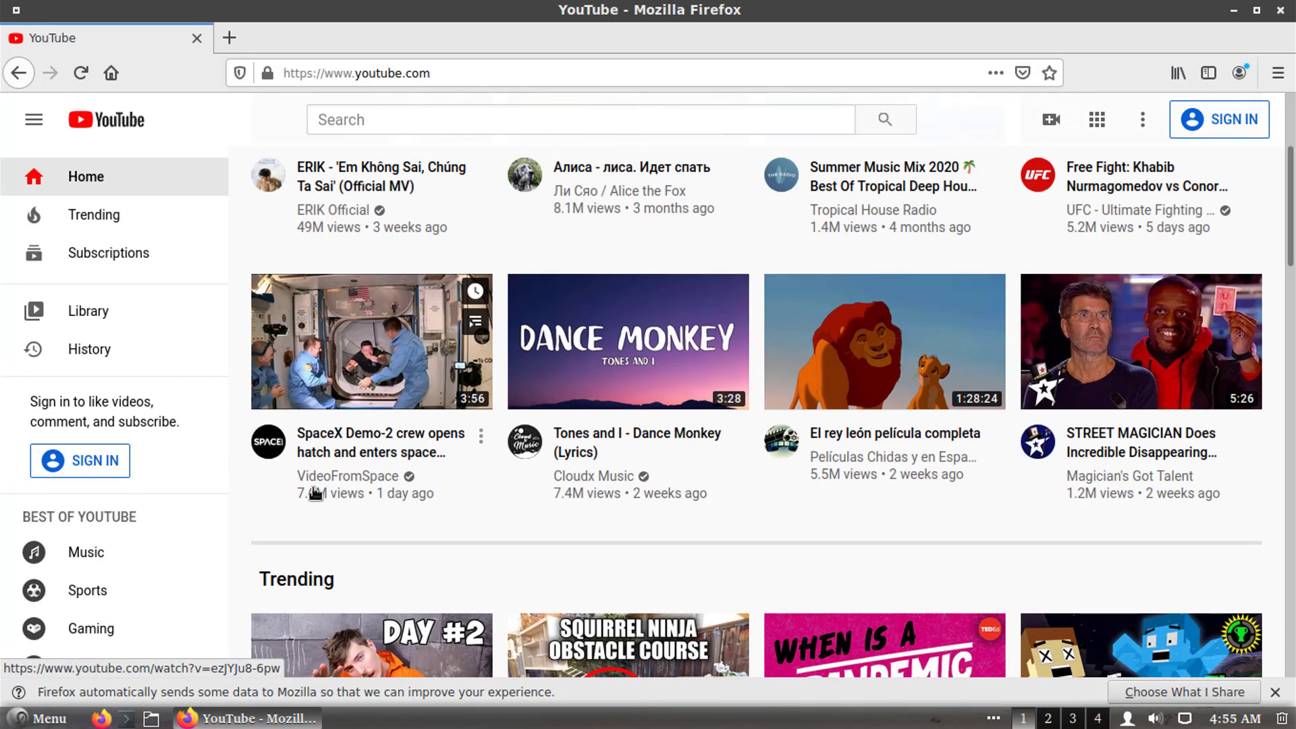
# Visit the suggested Facebook and Twitter sites in the same browser tab, and close Firefox
pyautogui.hotkey('ctrl', 'l')
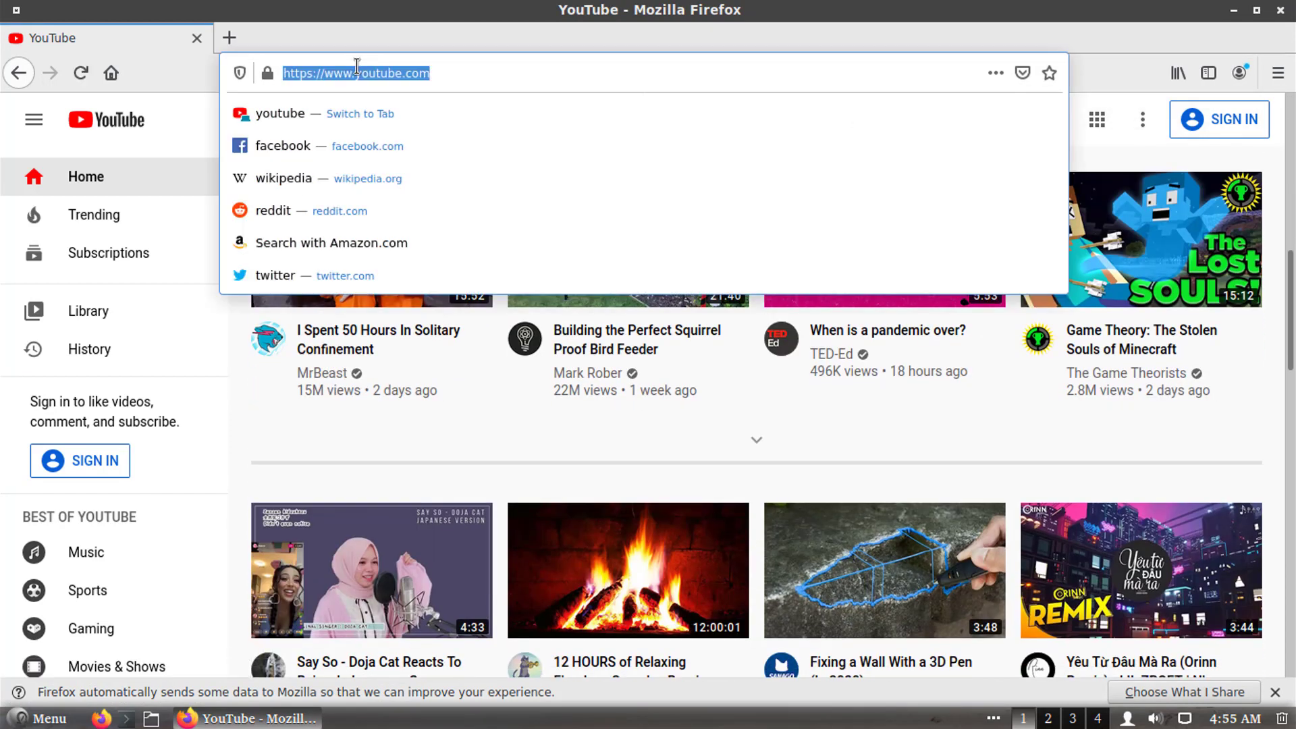
pyautogui.click(281, 148)
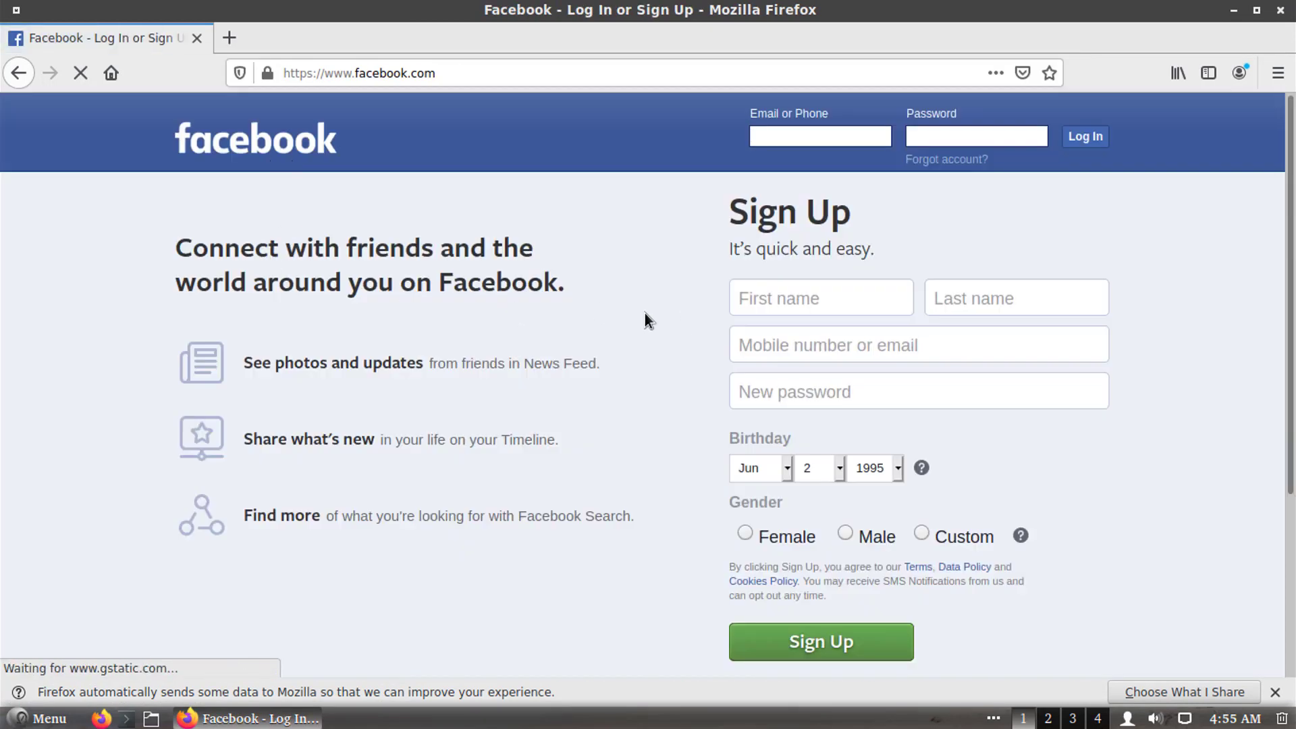
pyautogui.click(441, 65)
pyautogui.click(298, 276)
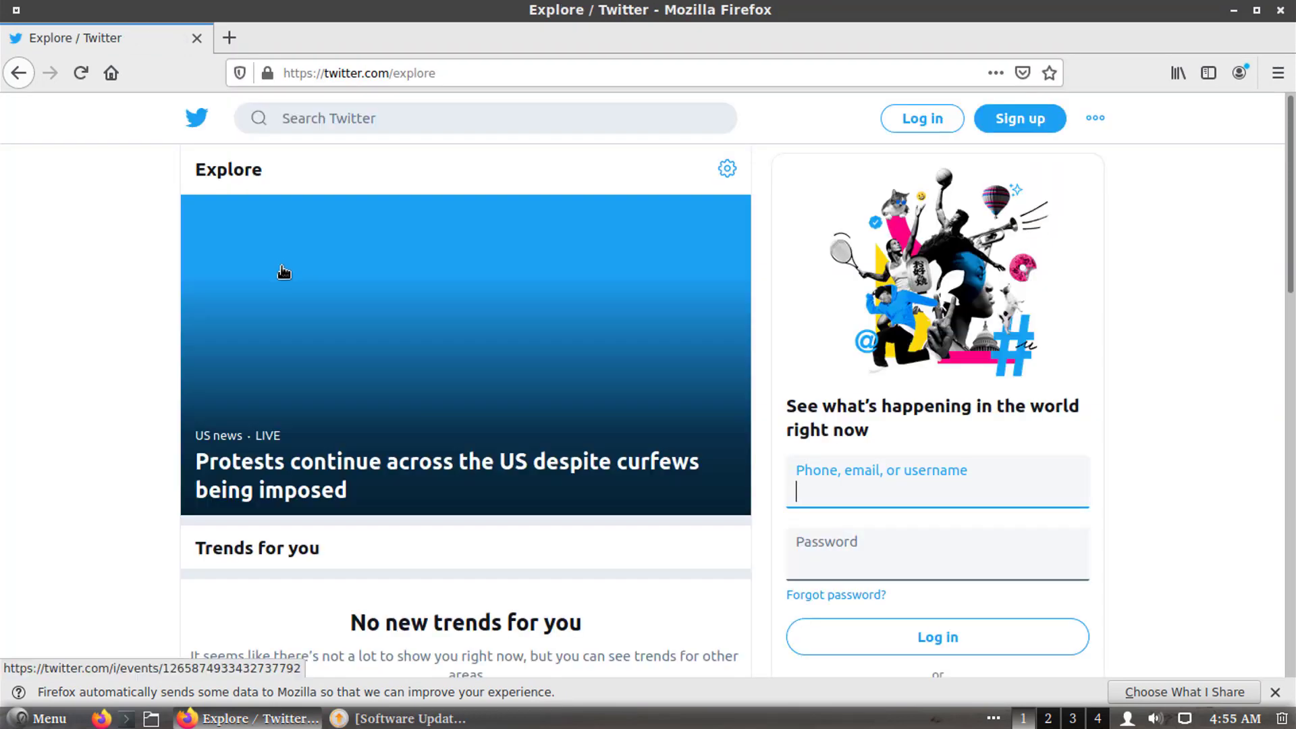
pyautogui.click(1280, 11)
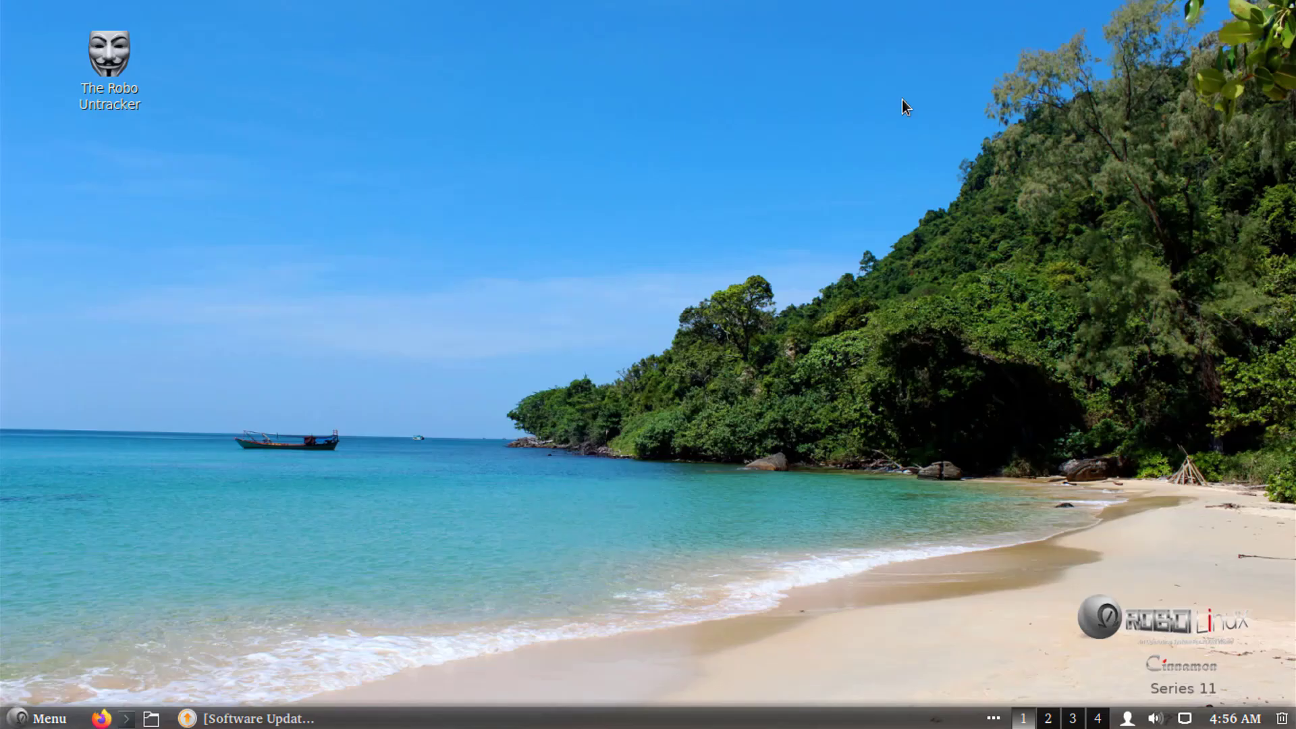
# Bring up the minimized Software Updater window and dismiss it
pyautogui.click(224, 720)
pyautogui.click(920, 217)
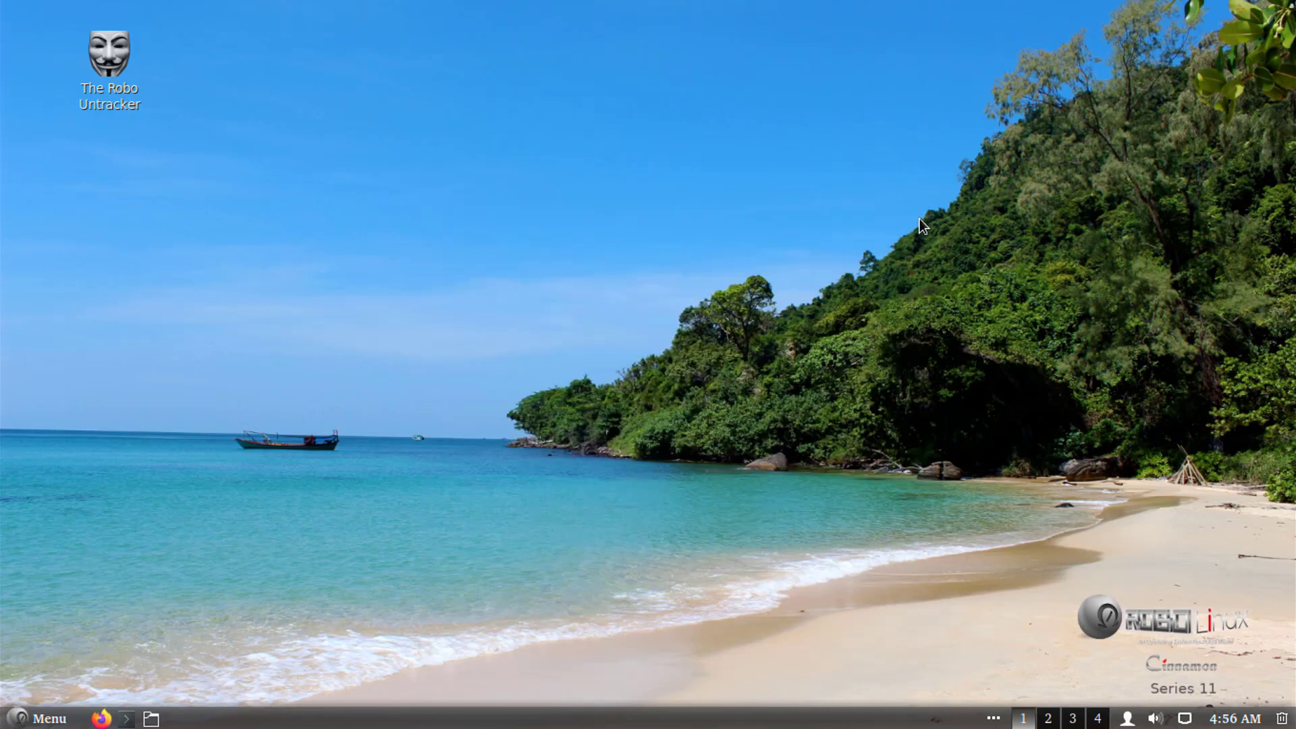
# Browse the application categories, and look through all System Settings sections down to Hardware and Administration before closing the window
pyautogui.click(40, 718)
pyautogui.moveTo(148, 485)
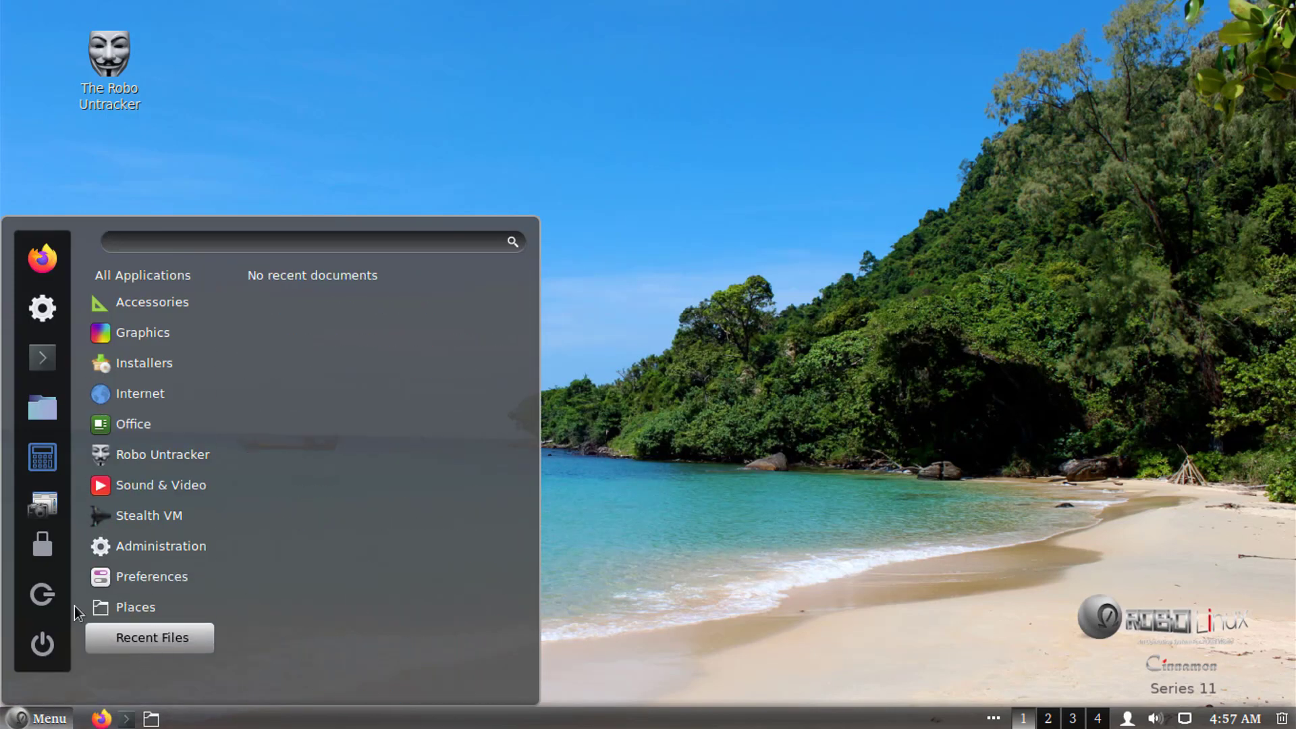
pyautogui.click(42, 300)
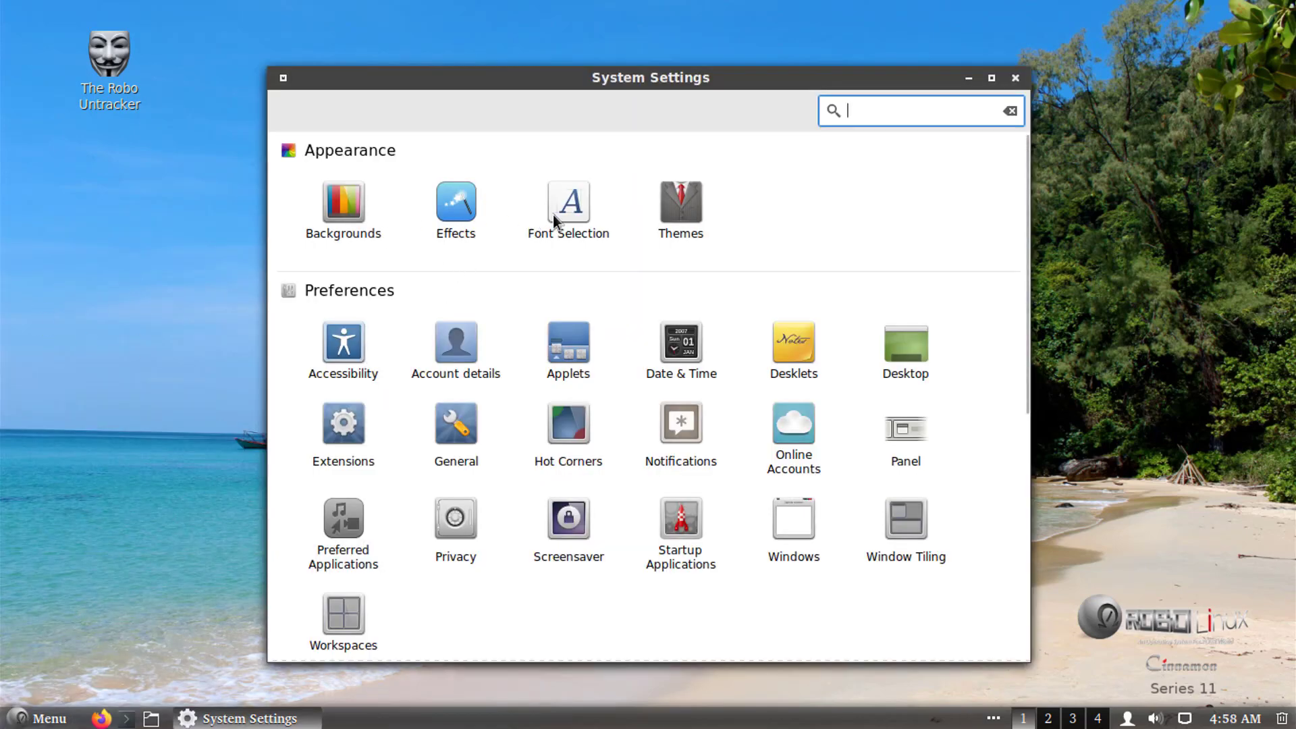
pyautogui.scroll(-7, 515, 321)
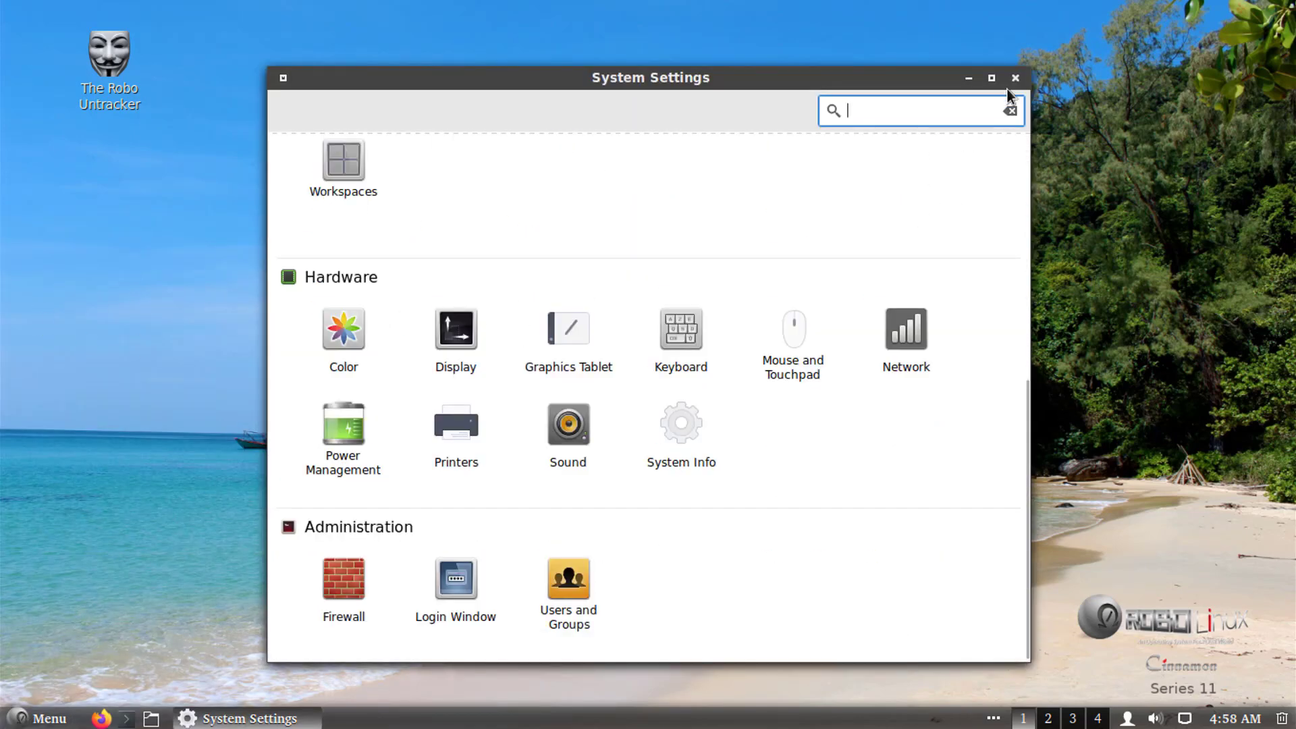
pyautogui.click(1014, 79)
# Call up the session dialog for shutting down the system
pyautogui.click(41, 718)
pyautogui.click(41, 655)
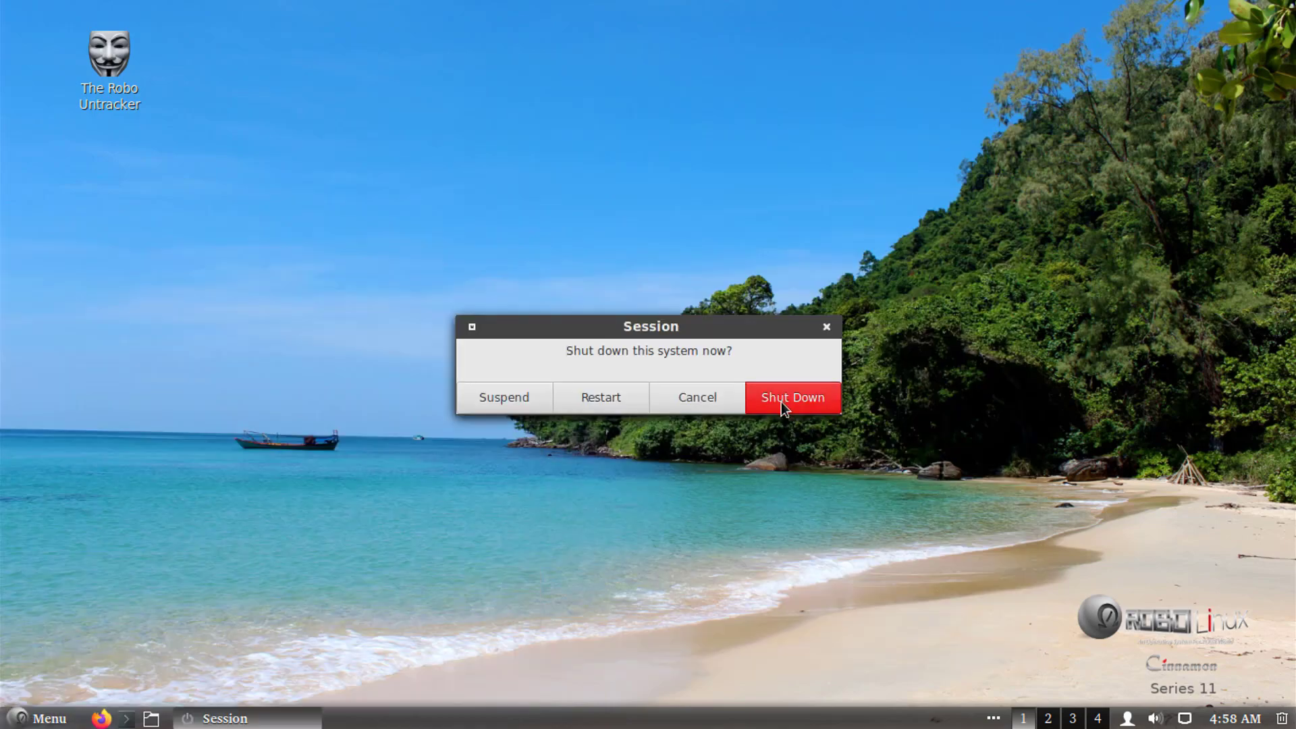